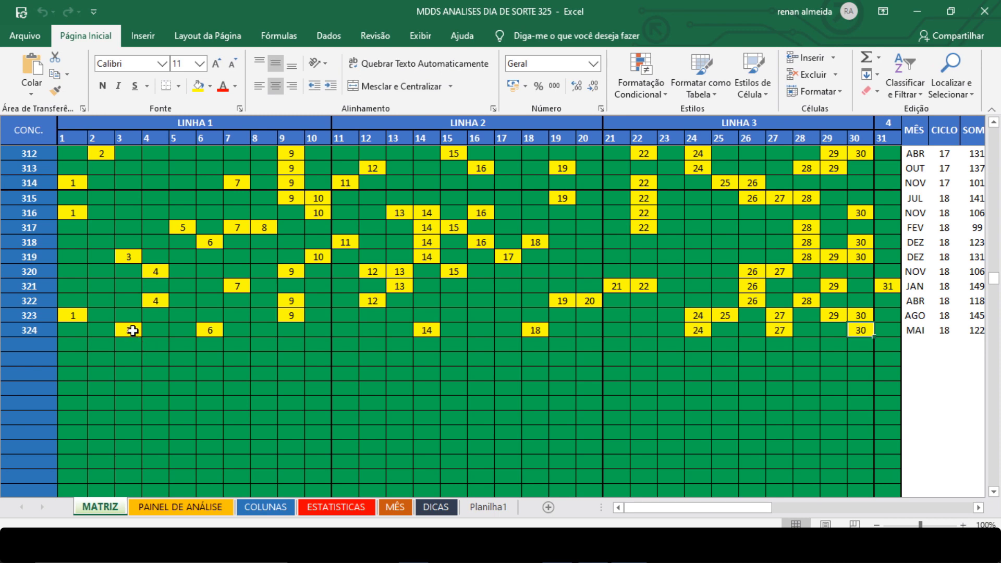
- Review contest 324's drawn numbers one by one in the MATRIZ sheet, along with its month and cycle
{"action": "left_click", "coordinate": [133, 331]}
{"action": "left_click", "coordinate": [211, 330]}
{"action": "left_click", "coordinate": [424, 331]}
{"action": "left_click", "coordinate": [539, 331]}
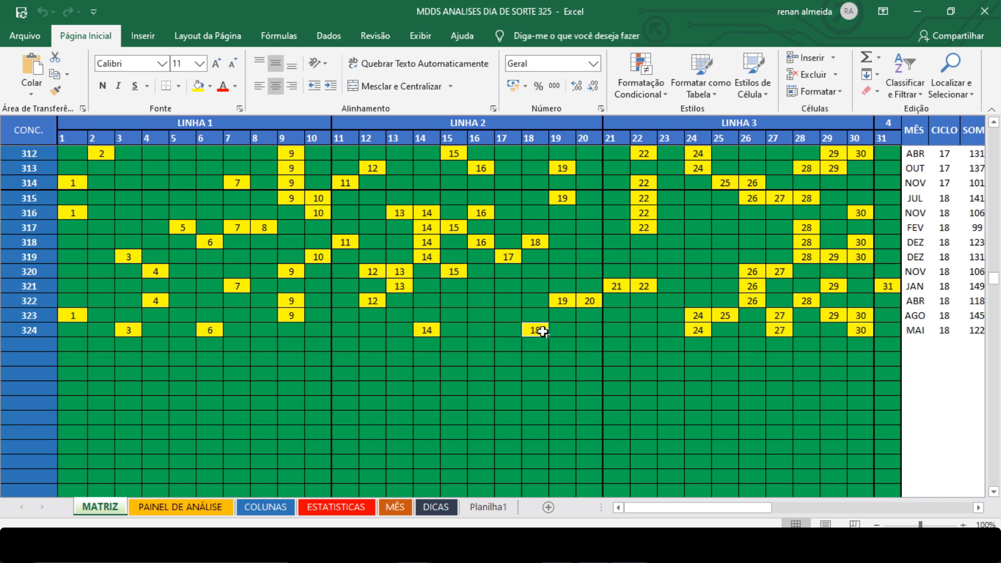
{"action": "left_click", "coordinate": [693, 334]}
{"action": "left_click", "coordinate": [780, 331]}
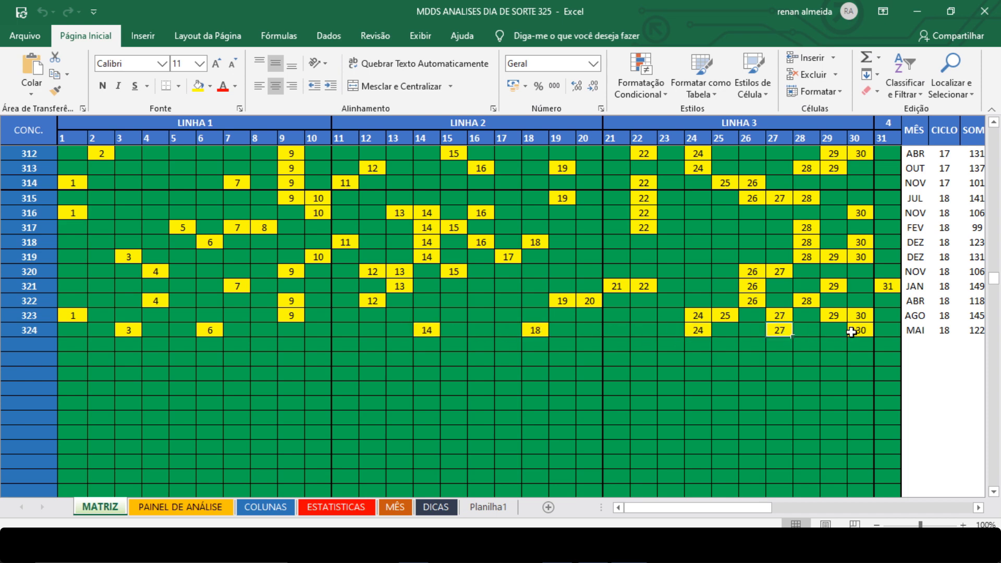
{"action": "left_click", "coordinate": [860, 332]}
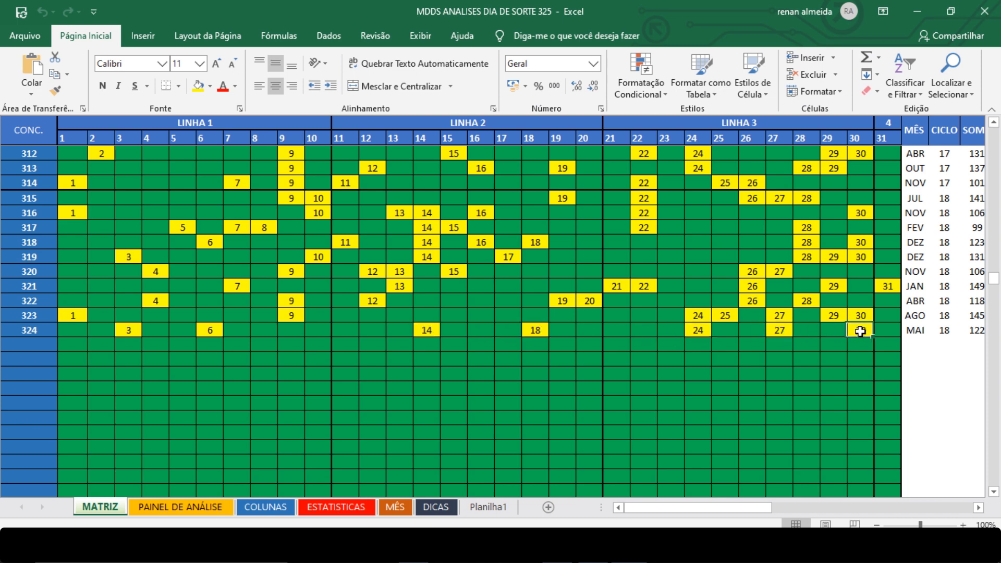
{"action": "left_click", "coordinate": [917, 334]}
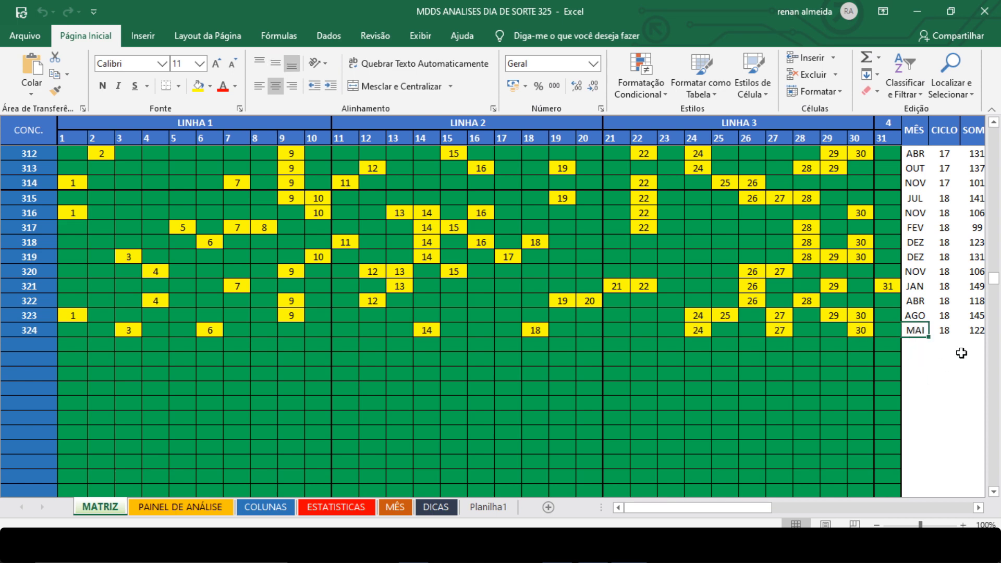
{"action": "left_click", "coordinate": [950, 331]}
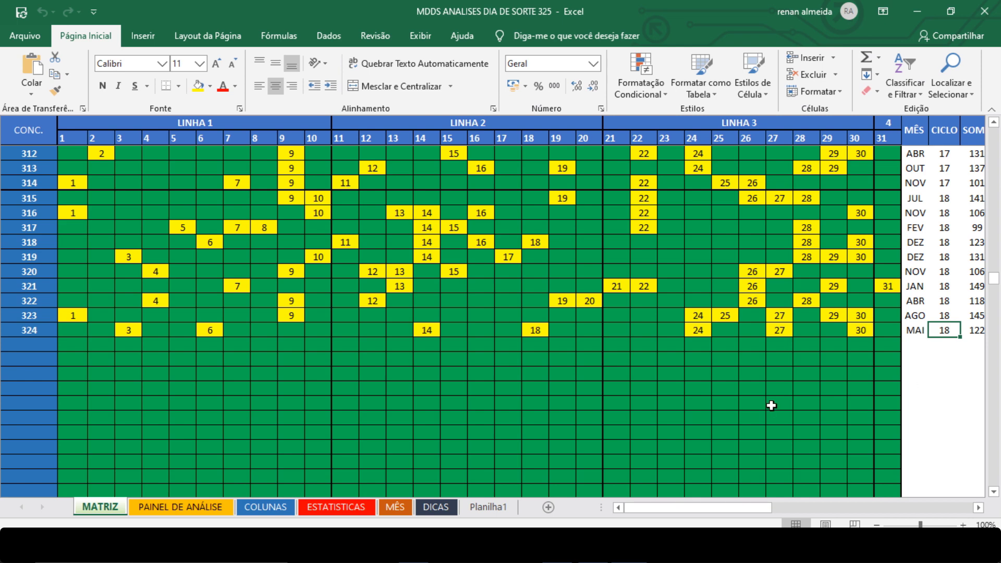
- Open the PAINEL DE ANÁLISE sheet and check the even, odd, prime and Fibonacci counts of the last draw
{"action": "left_click", "coordinate": [192, 508]}
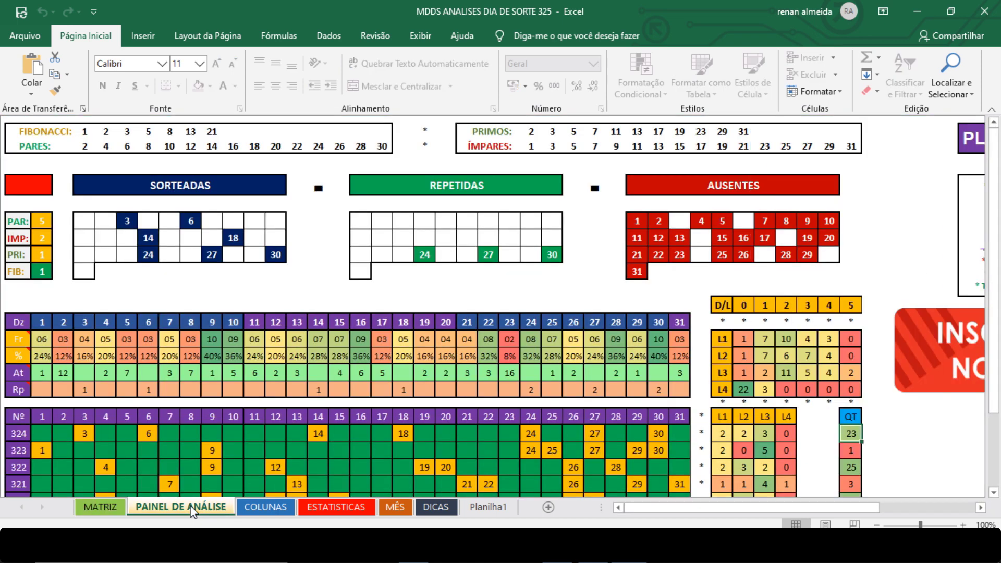
{"action": "left_click", "coordinate": [45, 219]}
{"action": "left_click", "coordinate": [46, 239]}
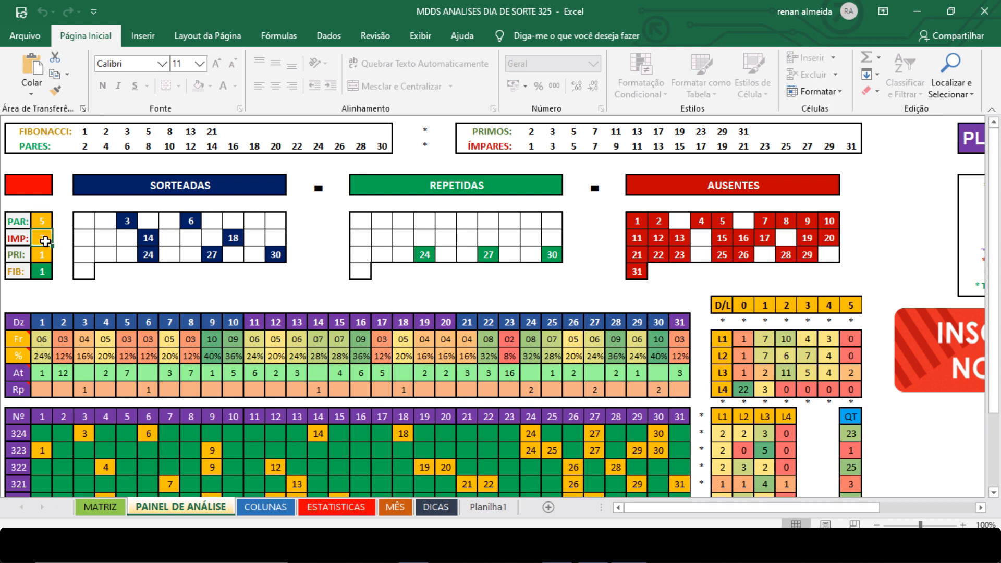
{"action": "left_click", "coordinate": [47, 255]}
{"action": "left_click", "coordinate": [44, 270]}
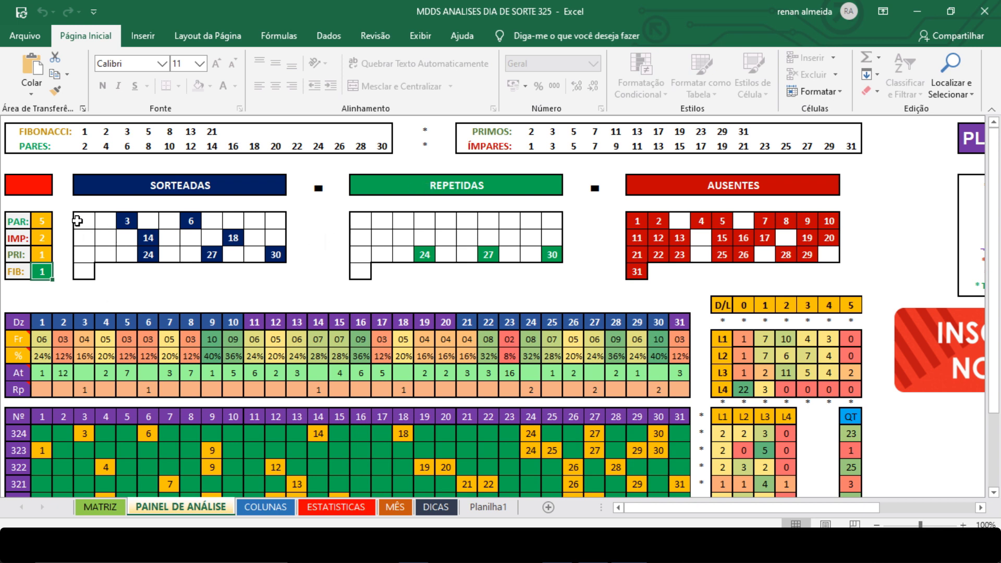
- Examine the SORTEADAS grid of drawn numbers and each repeated number in the REPETIDAS grid
{"action": "left_click_drag", "start_coordinate": [79, 220], "coordinate": [276, 256]}
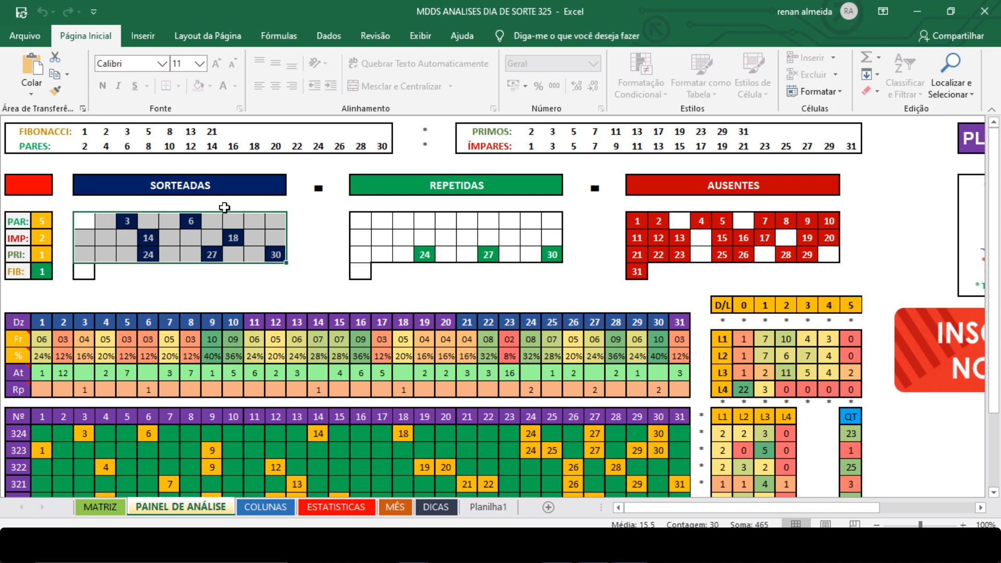
{"action": "left_click", "coordinate": [217, 186]}
{"action": "left_click_drag", "start_coordinate": [82, 220], "coordinate": [271, 249]}
{"action": "left_click", "coordinate": [426, 255]}
{"action": "left_click", "coordinate": [488, 254]}
{"action": "left_click", "coordinate": [553, 255]}
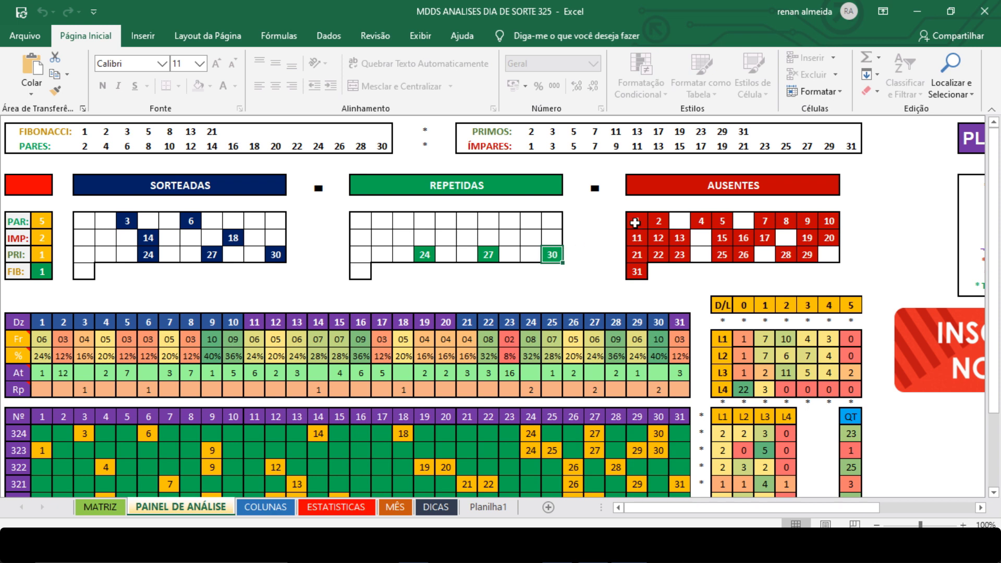
- Examine the AUSENTES grid columns of absent numbers ending in 1, 2, 5 and 9
{"action": "left_click_drag", "start_coordinate": [638, 222], "coordinate": [638, 272]}
{"action": "left_click_drag", "start_coordinate": [658, 222], "coordinate": [659, 254]}
{"action": "left_click_drag", "start_coordinate": [729, 228], "coordinate": [724, 255]}
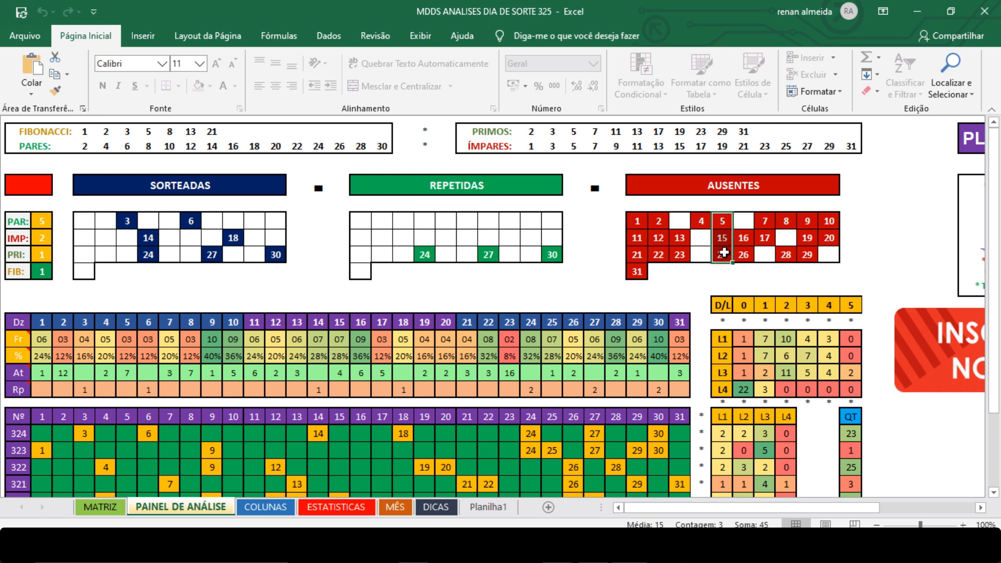
{"action": "left_click_drag", "start_coordinate": [807, 221], "coordinate": [809, 254]}
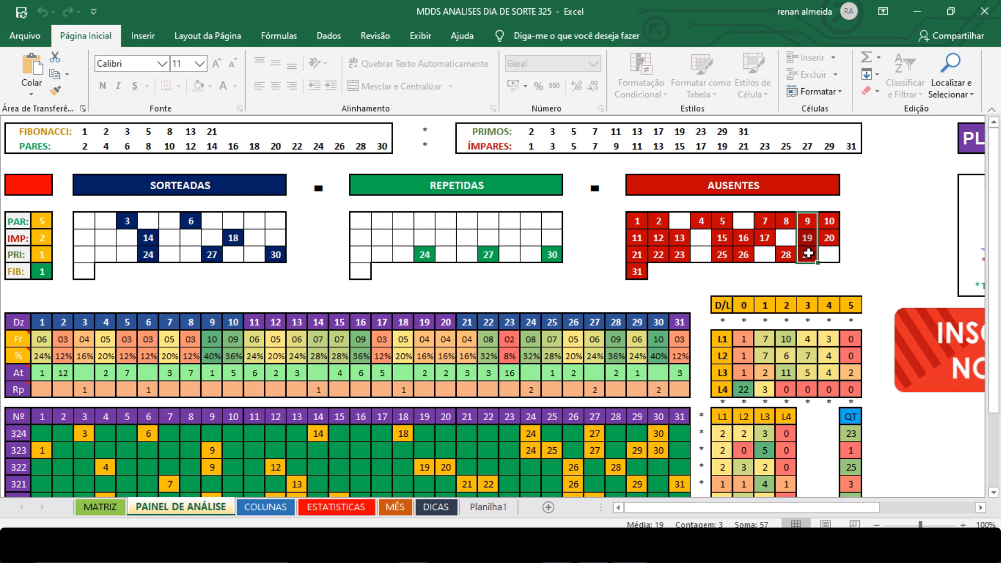
- Examine the per-number statistics table, checking the delay (At) values of numbers 23, 2, 5 and 8
{"action": "left_click_drag", "start_coordinate": [28, 319], "coordinate": [676, 389]}
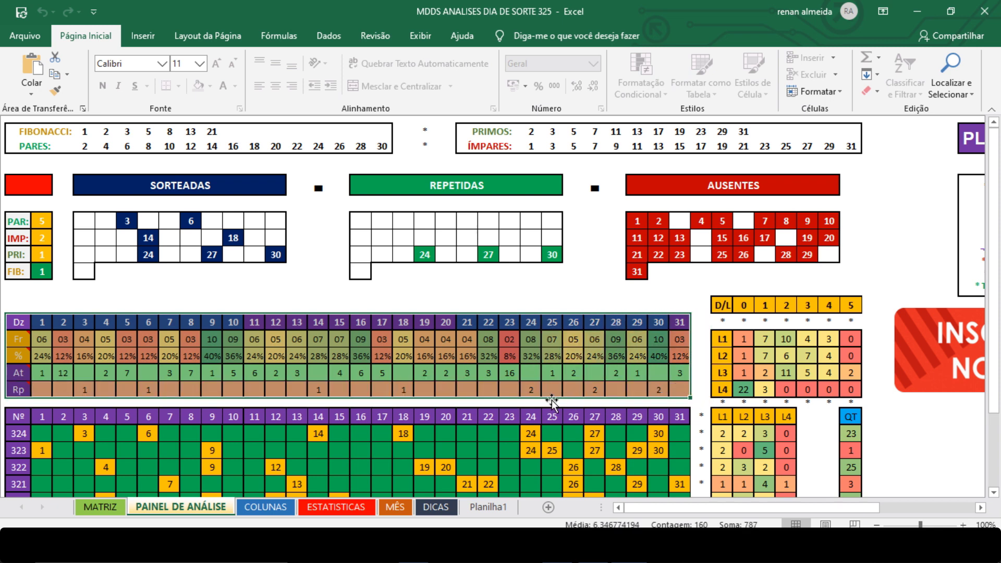
{"action": "left_click", "coordinate": [511, 371]}
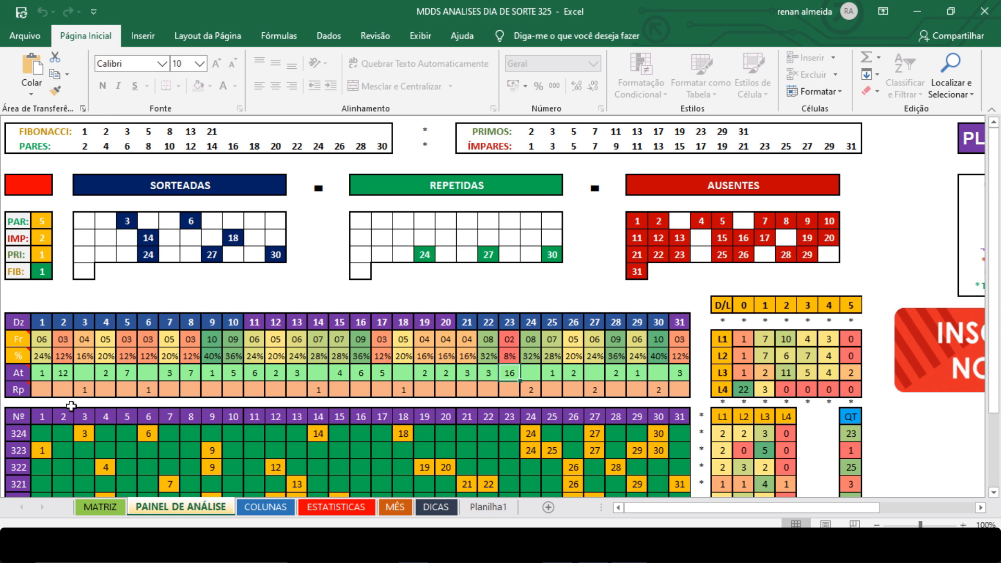
{"action": "left_click", "coordinate": [62, 375]}
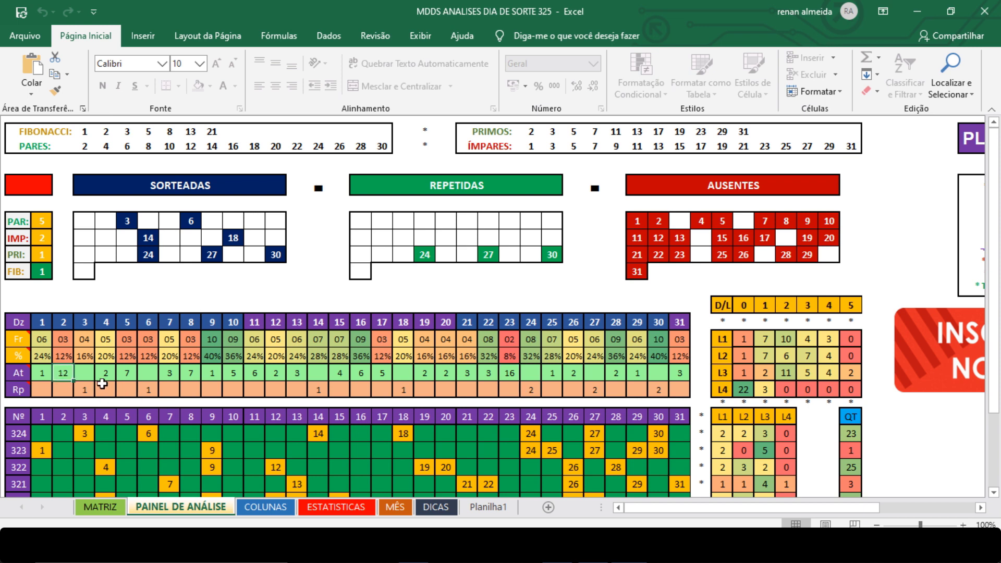
{"action": "left_click", "coordinate": [123, 375]}
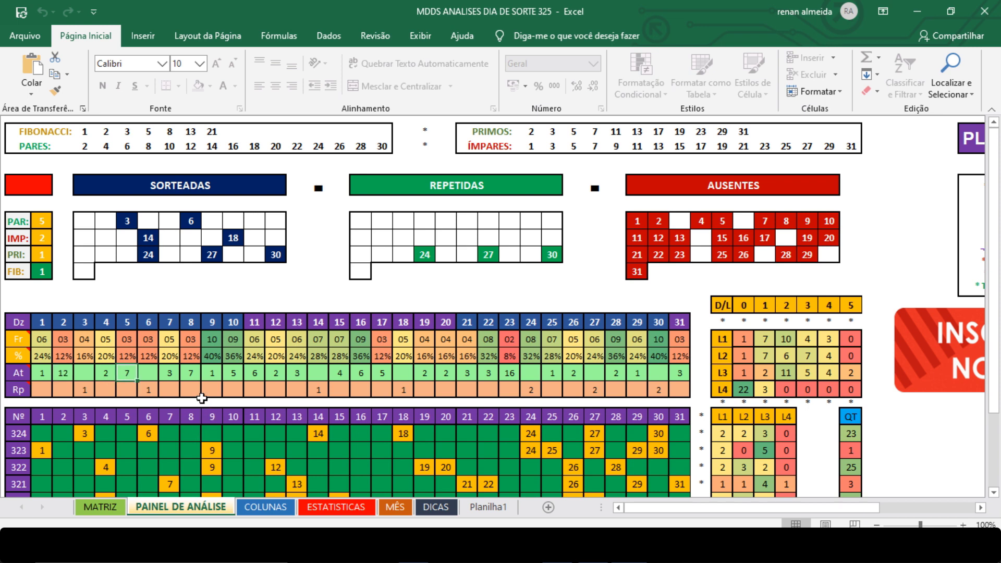
{"action": "left_click", "coordinate": [192, 377]}
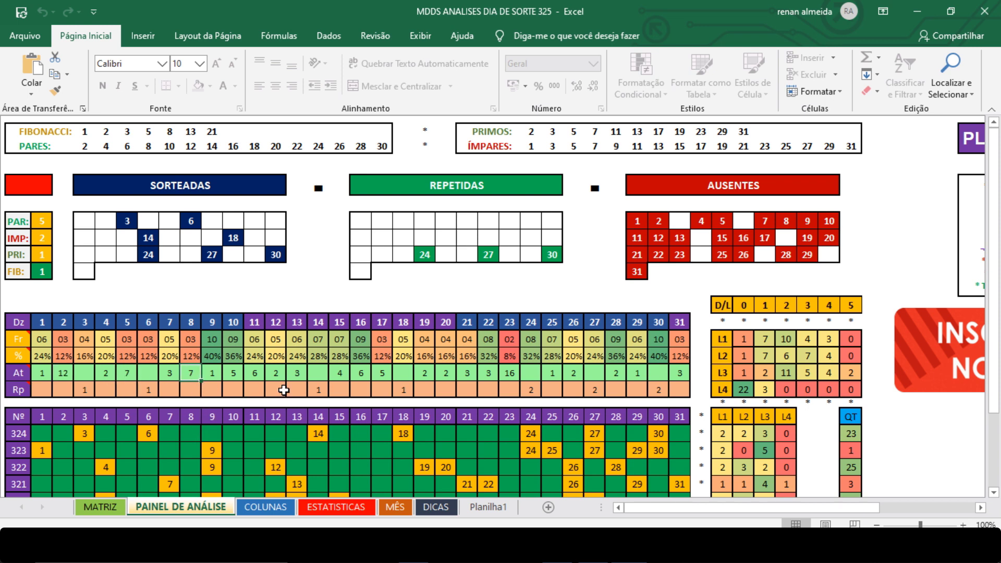
- Check the repetition (Rp) values of numbers 24, 27 and 30 in the statistics table
{"action": "left_click", "coordinate": [533, 391]}
{"action": "type", "text": "2"}
{"action": "left_click", "coordinate": [595, 390]}
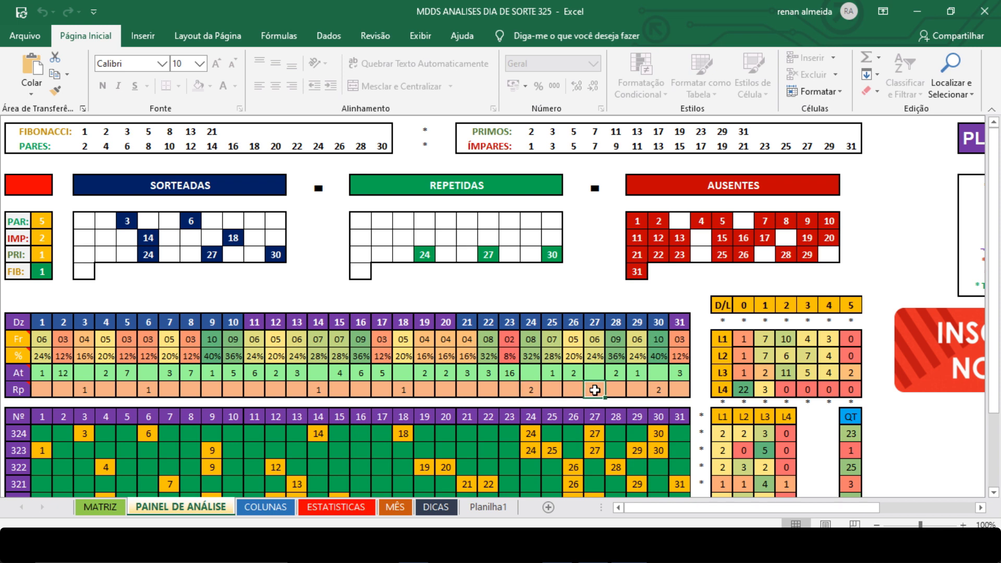
{"action": "left_click", "coordinate": [656, 391]}
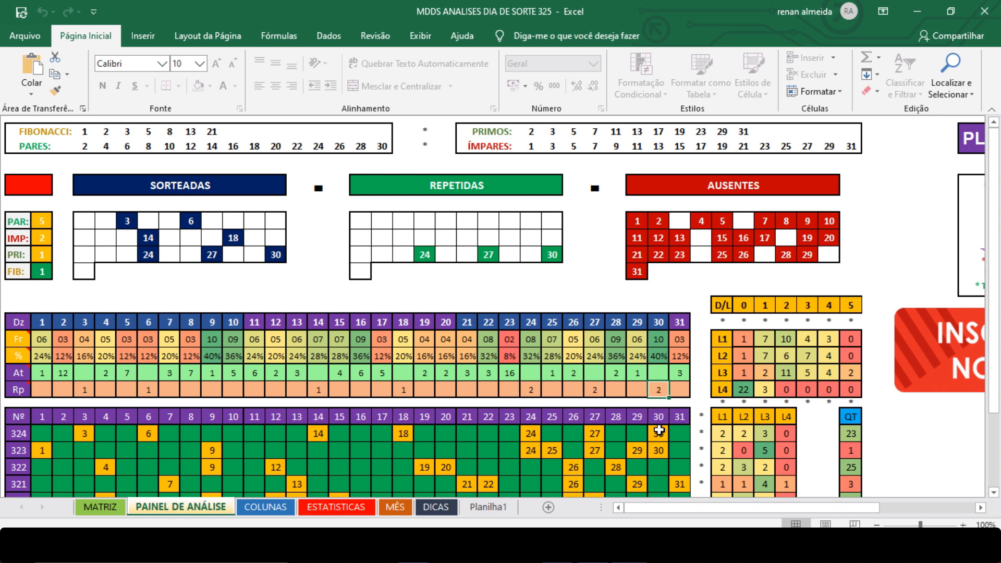
- Examine the D/L table's most frequent quantities of numbers per line from L1 to L4, relating them to the Dz number ranges
{"action": "left_click_drag", "start_coordinate": [723, 340], "coordinate": [848, 387]}
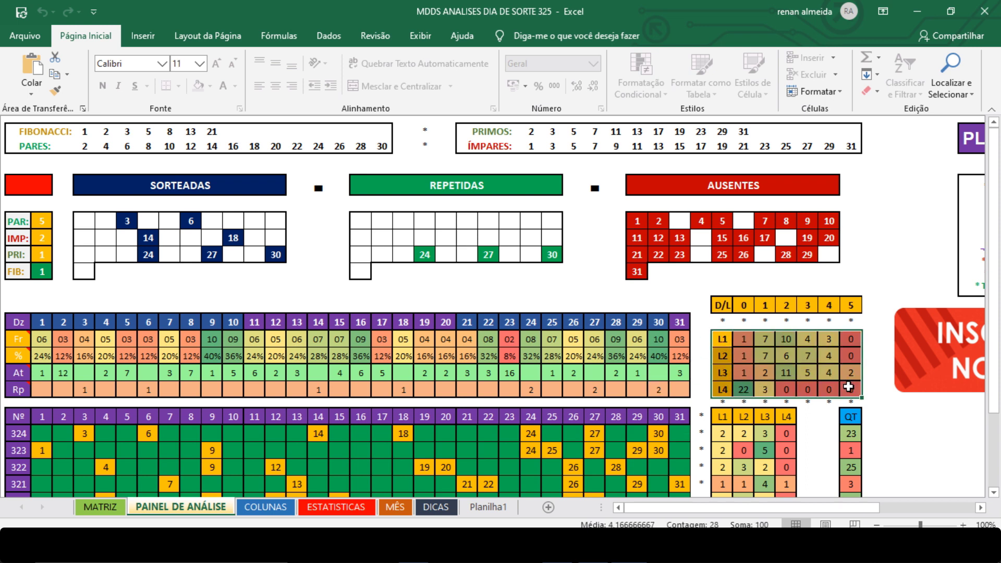
{"action": "left_click", "coordinate": [787, 340]}
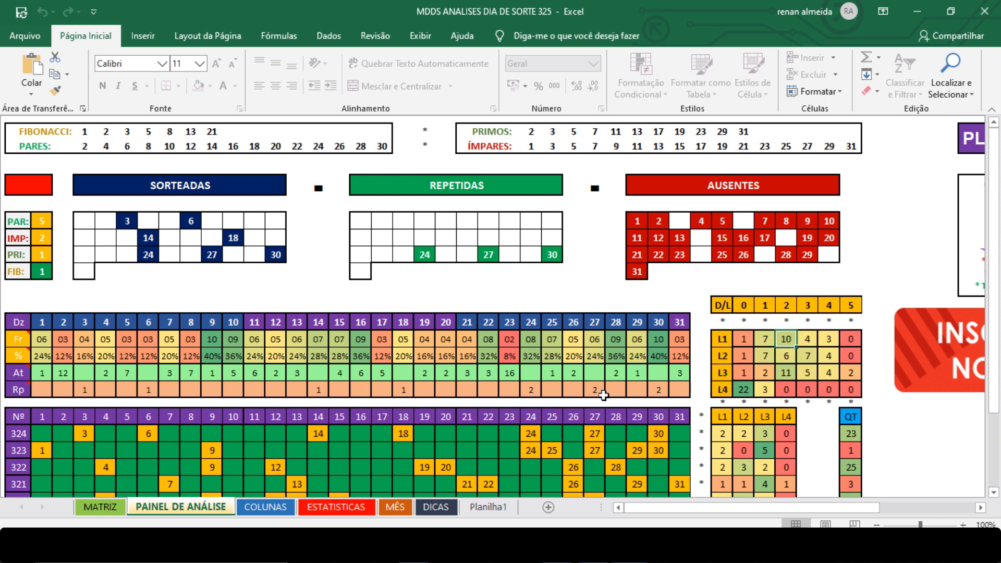
{"action": "left_click_drag", "start_coordinate": [43, 323], "coordinate": [658, 323]}
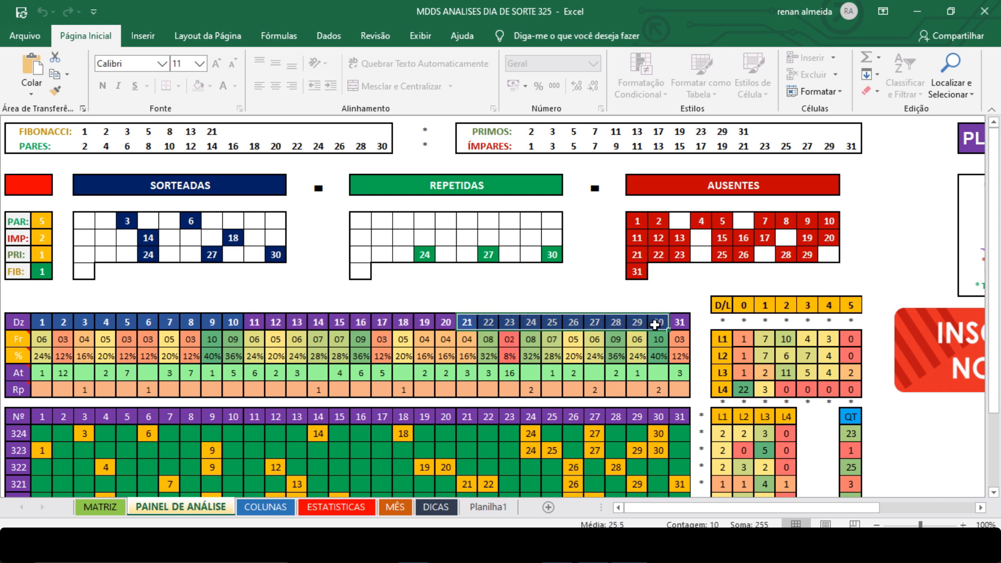
{"action": "left_click", "coordinate": [680, 322]}
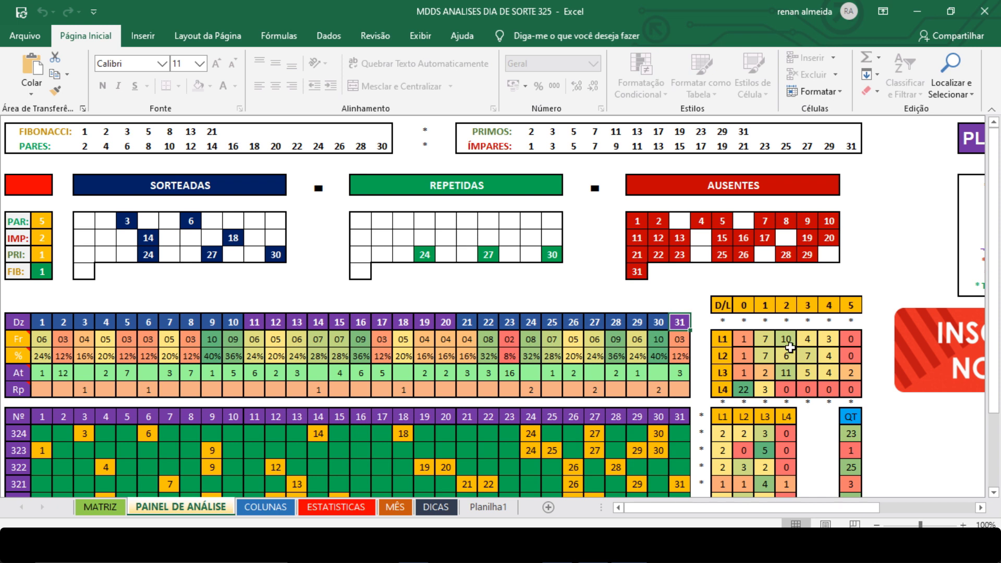
{"action": "left_click", "coordinate": [788, 343]}
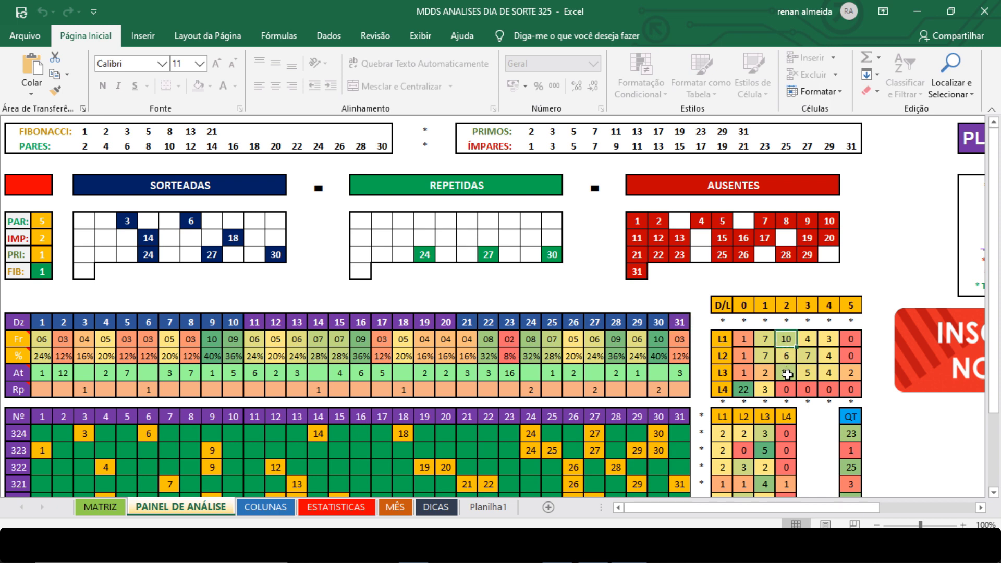
{"action": "left_click", "coordinate": [808, 356]}
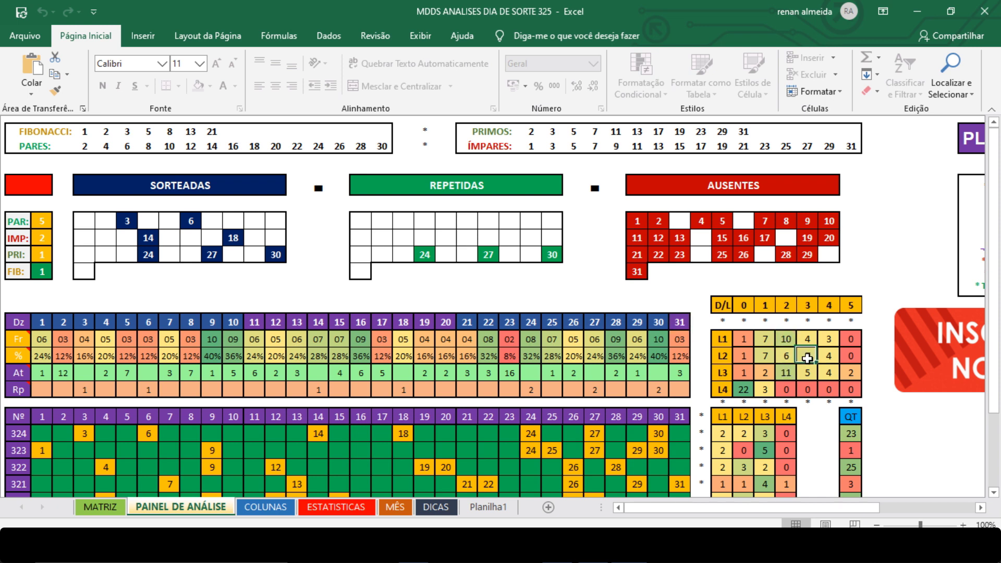
{"action": "left_click", "coordinate": [768, 360]}
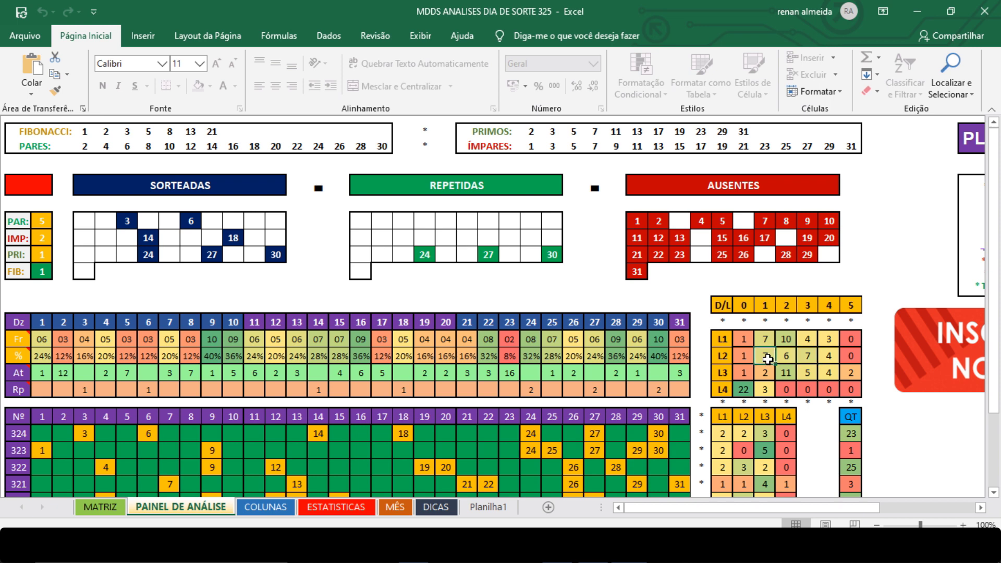
{"action": "left_click", "coordinate": [807, 357]}
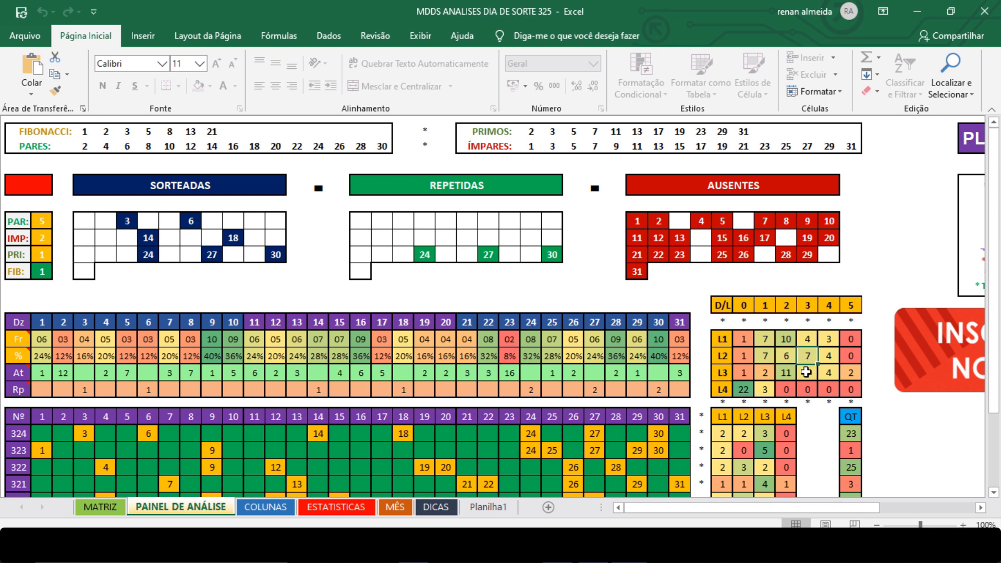
{"action": "left_click", "coordinate": [788, 373]}
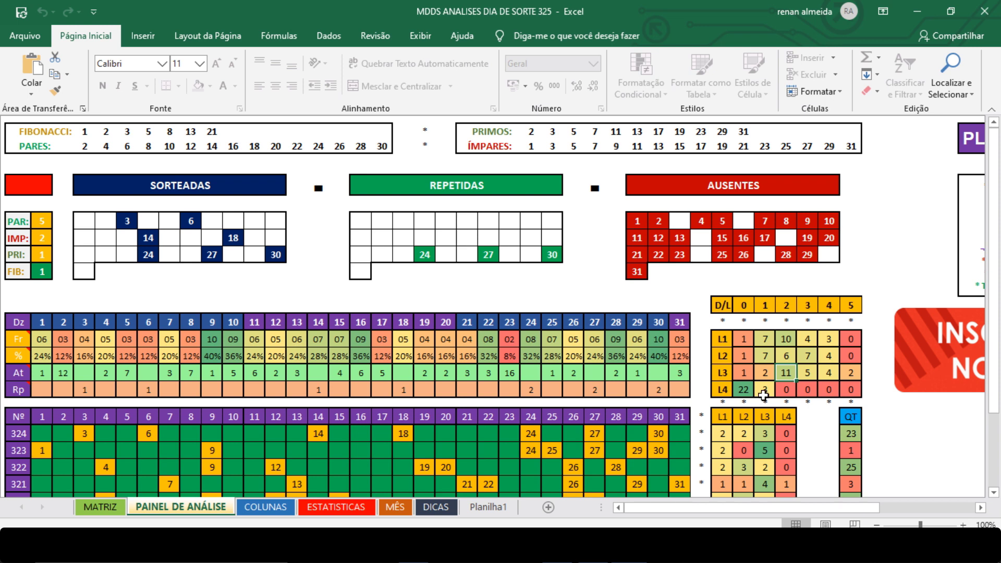
{"action": "left_click", "coordinate": [745, 396]}
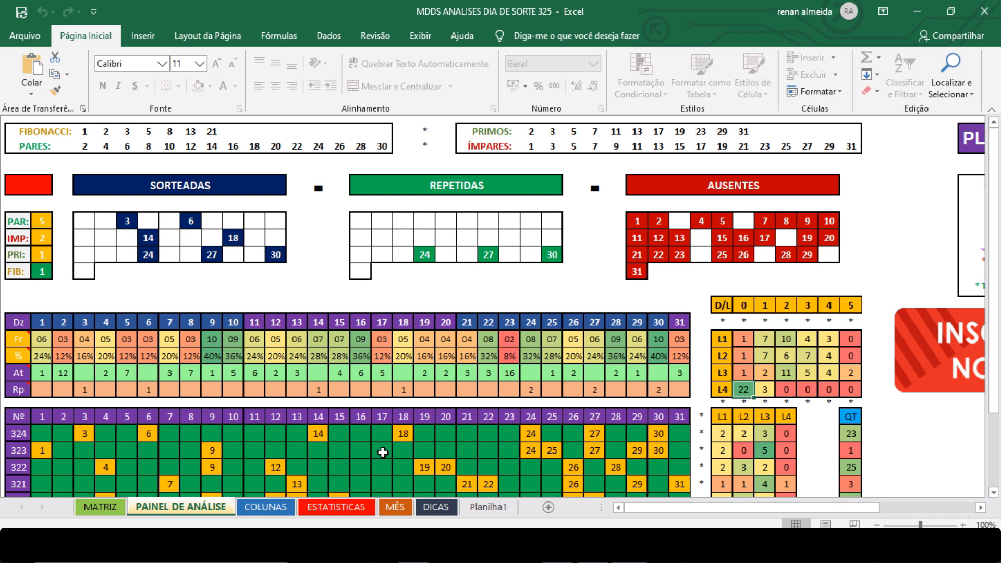
- Examine contest 324's distribution across lines L1 to L4 and the QT value of that pattern
{"action": "left_click", "coordinate": [732, 437]}
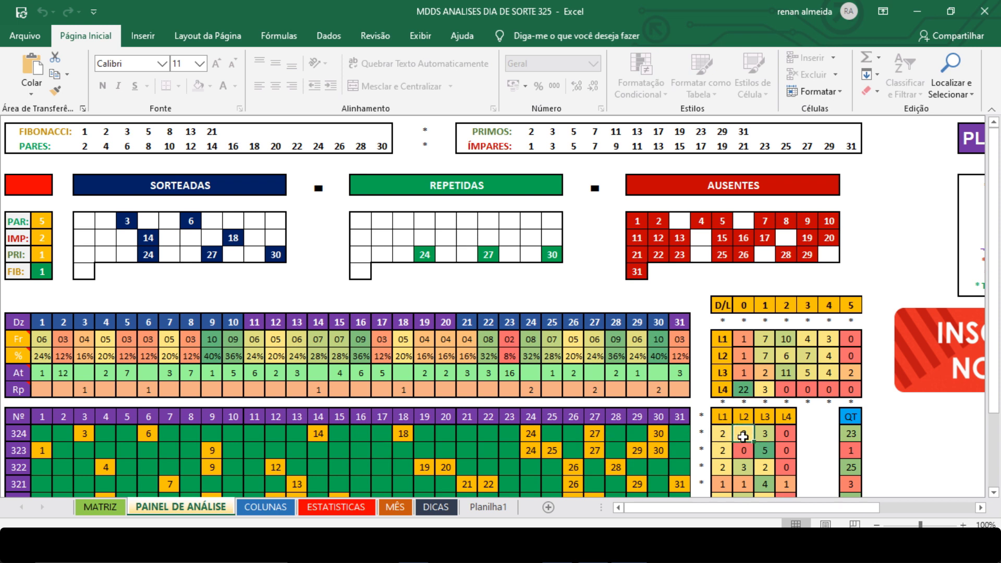
{"action": "left_click", "coordinate": [852, 435]}
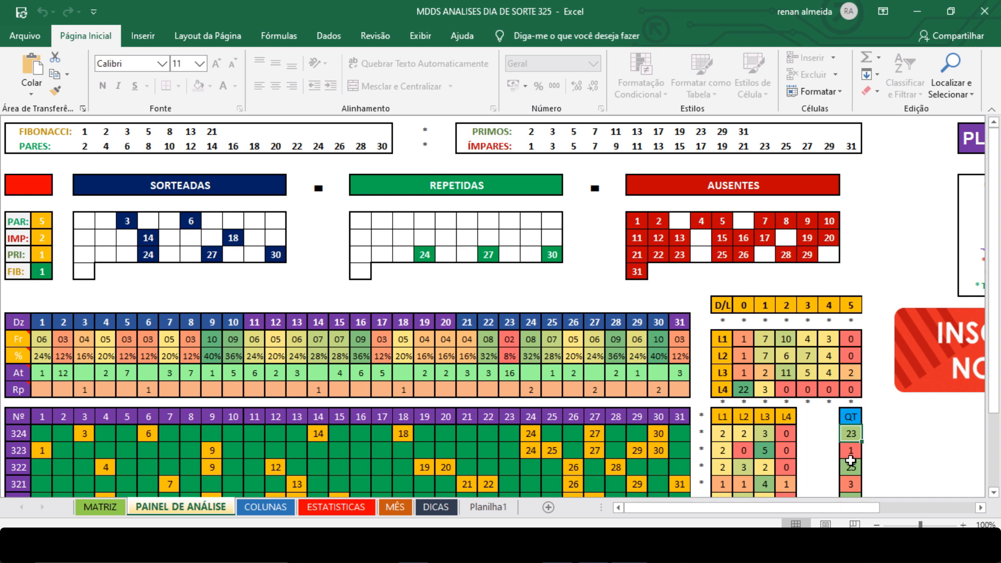
{"action": "left_click", "coordinate": [724, 436]}
{"action": "left_click", "coordinate": [744, 435]}
{"action": "left_click", "coordinate": [764, 435]}
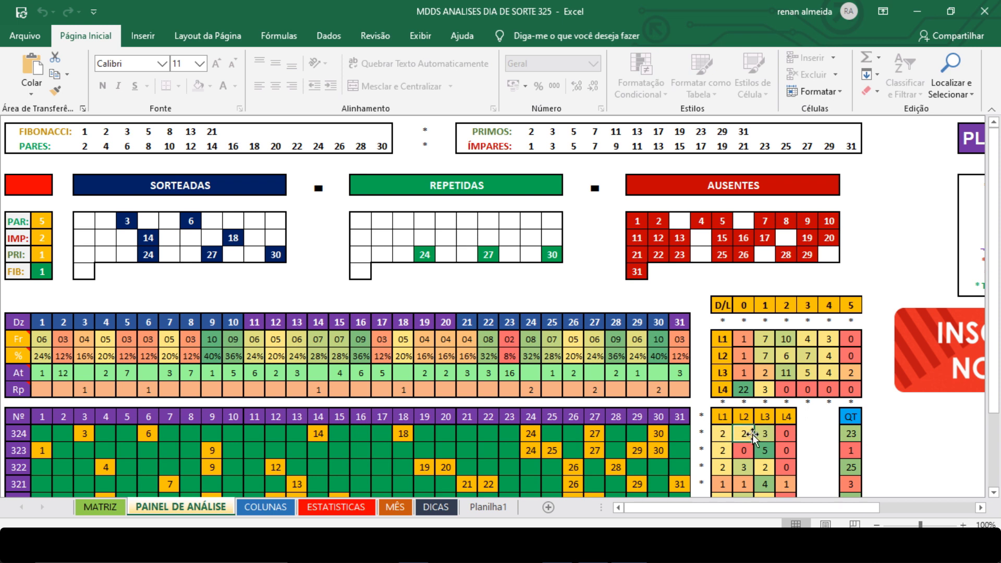
{"action": "left_click", "coordinate": [765, 435]}
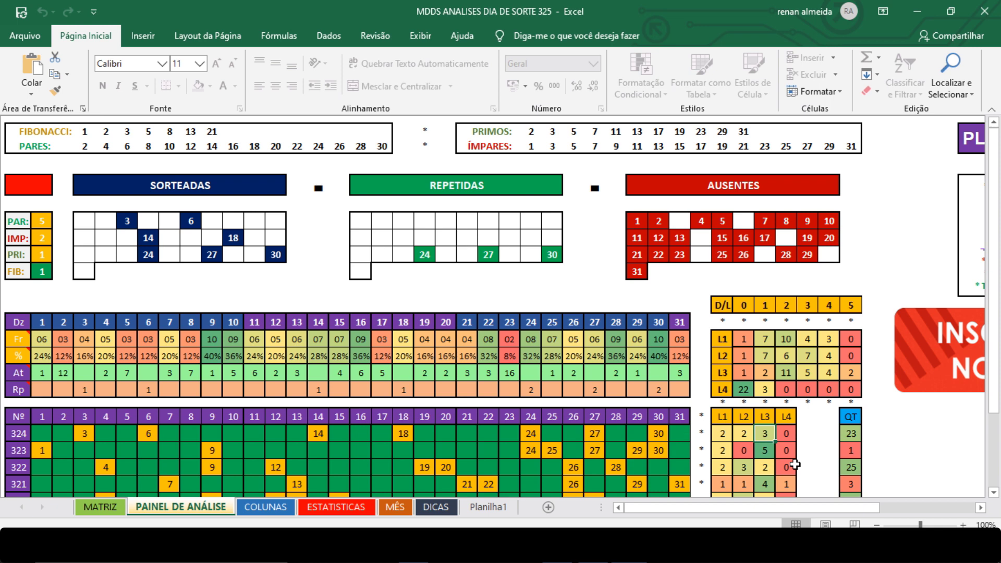
{"action": "left_click", "coordinate": [725, 438]}
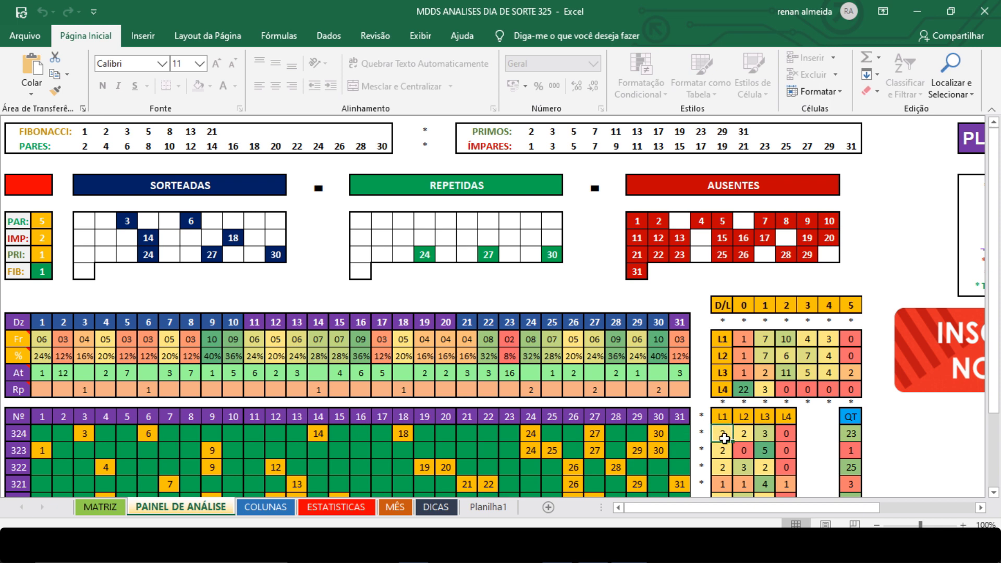
{"action": "left_click", "coordinate": [745, 437]}
{"action": "left_click", "coordinate": [766, 437]}
{"action": "left_click", "coordinate": [790, 437]}
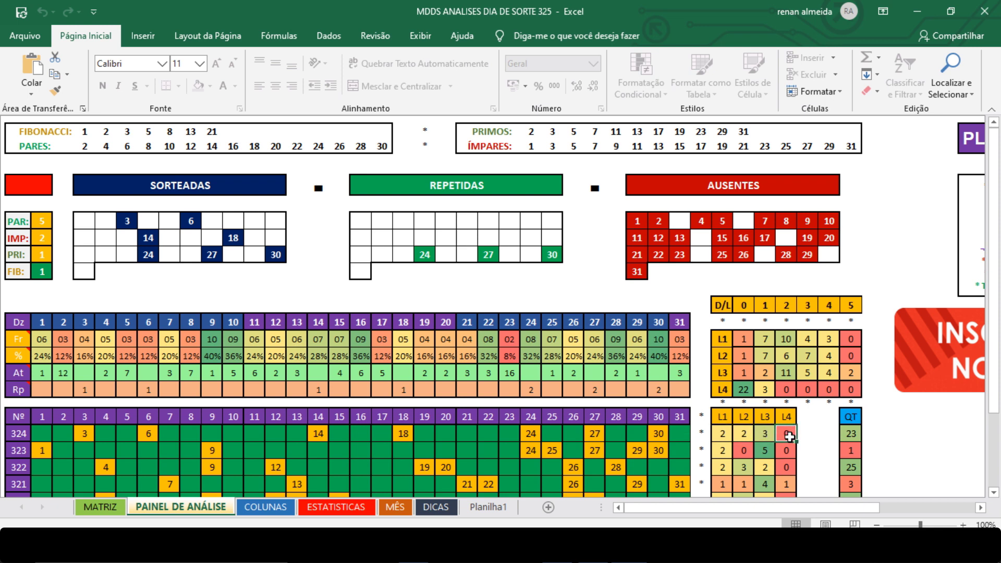
- Check contest 324's QT value and look through the earlier contests in the results grid down to contest 300
{"action": "left_click", "coordinate": [850, 433]}
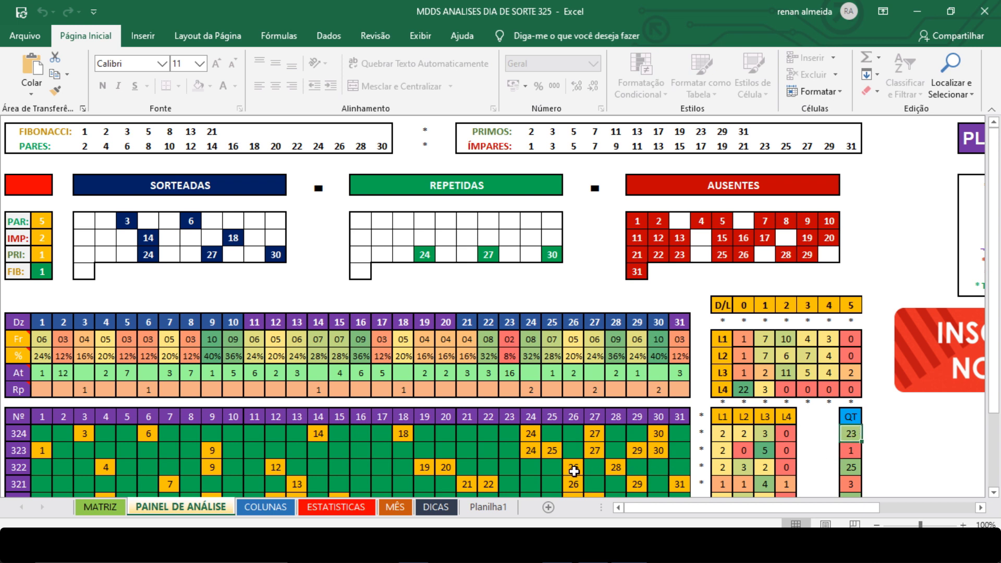
{"action": "left_click_drag", "start_coordinate": [994, 224], "coordinate": [995, 297]}
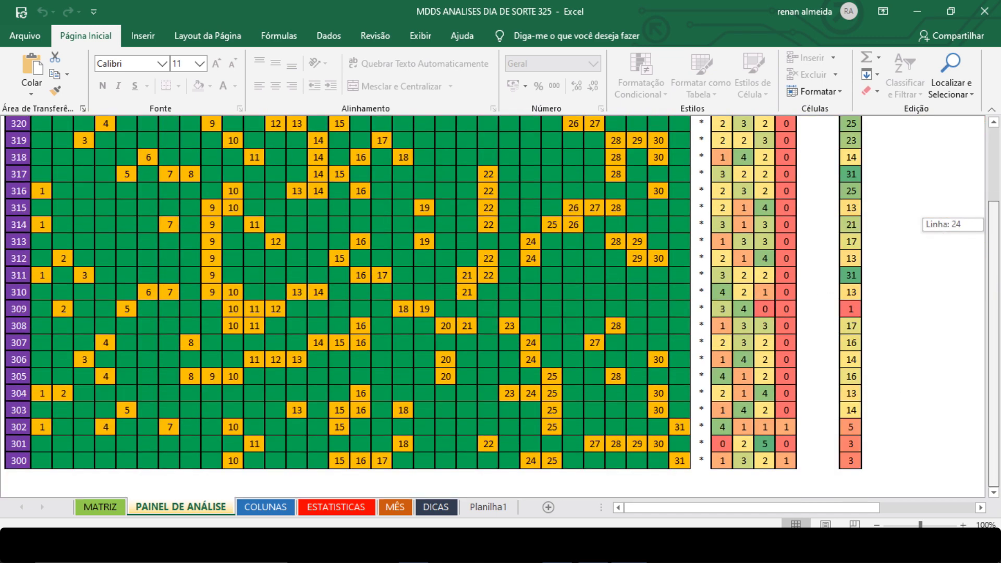
{"action": "left_click_drag", "start_coordinate": [994, 225], "coordinate": [994, 152]}
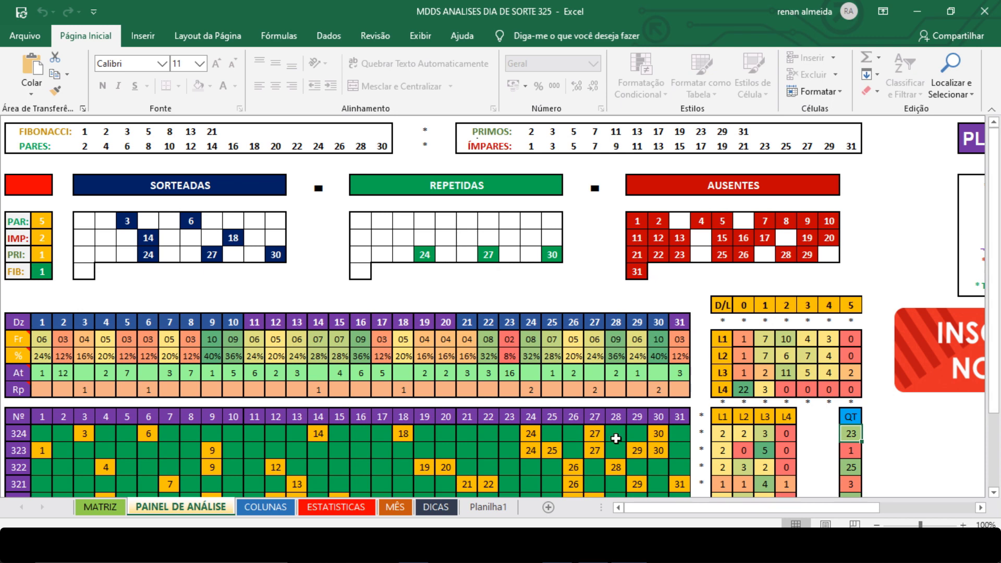
- Look up the lucky month drawn in contest 324 on the MÊS sheet
{"action": "left_click", "coordinate": [393, 506]}
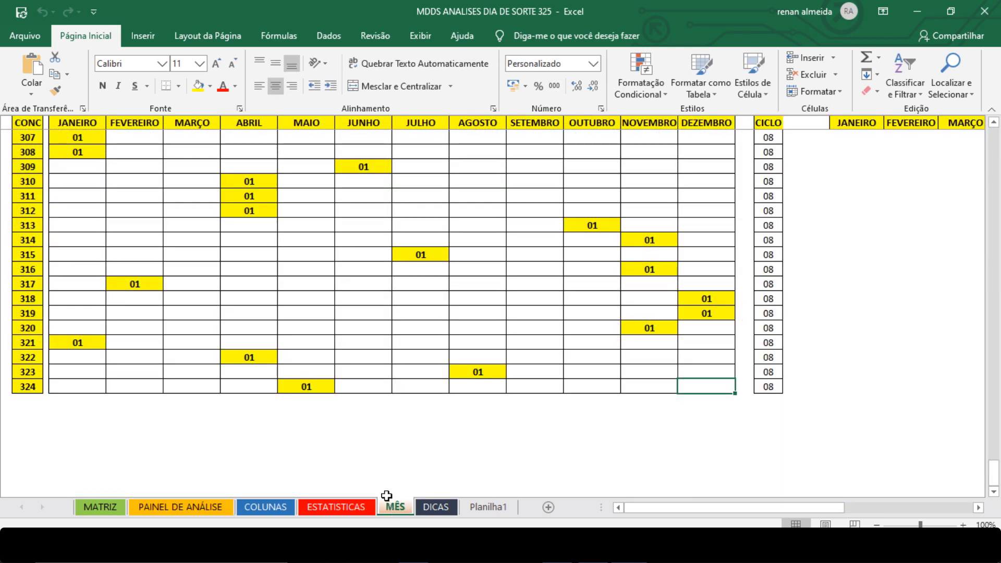
{"action": "left_click", "coordinate": [315, 387]}
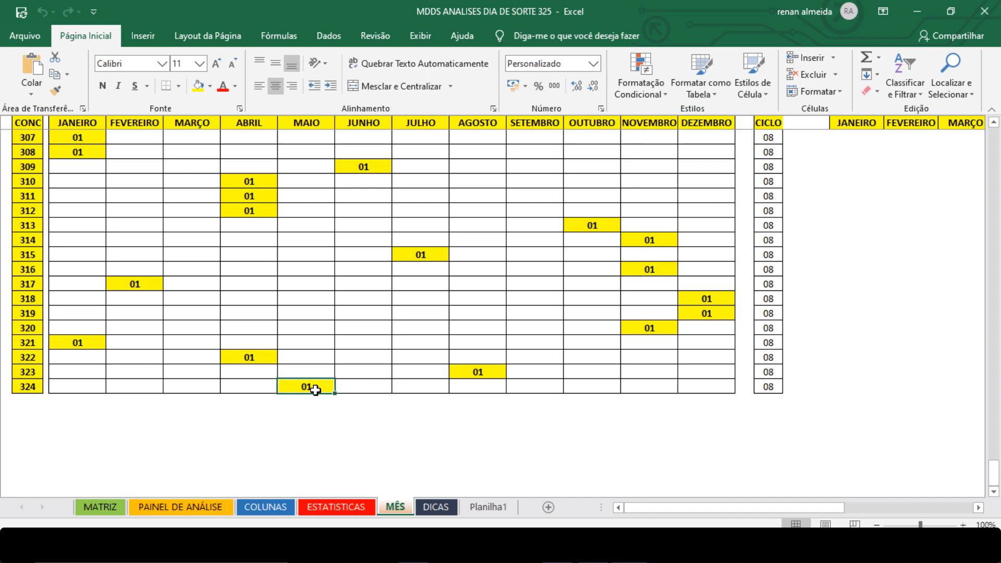
{"action": "left_click", "coordinate": [528, 388]}
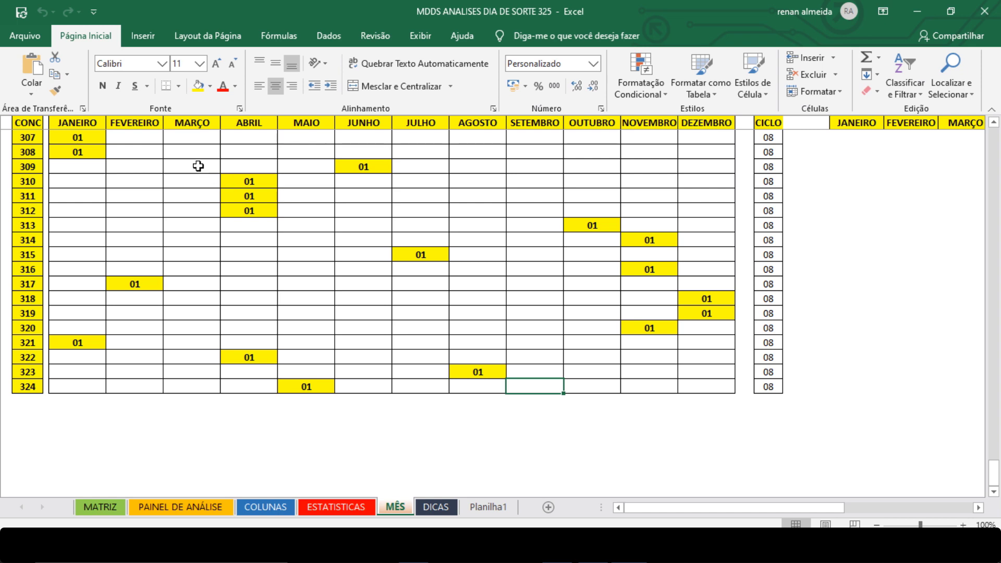
- Examine the stretches without a draw for March, May, June and September across contests 307 to 324
{"action": "left_click_drag", "start_coordinate": [190, 137], "coordinate": [212, 383]}
{"action": "left_click_drag", "start_coordinate": [324, 152], "coordinate": [334, 299]}
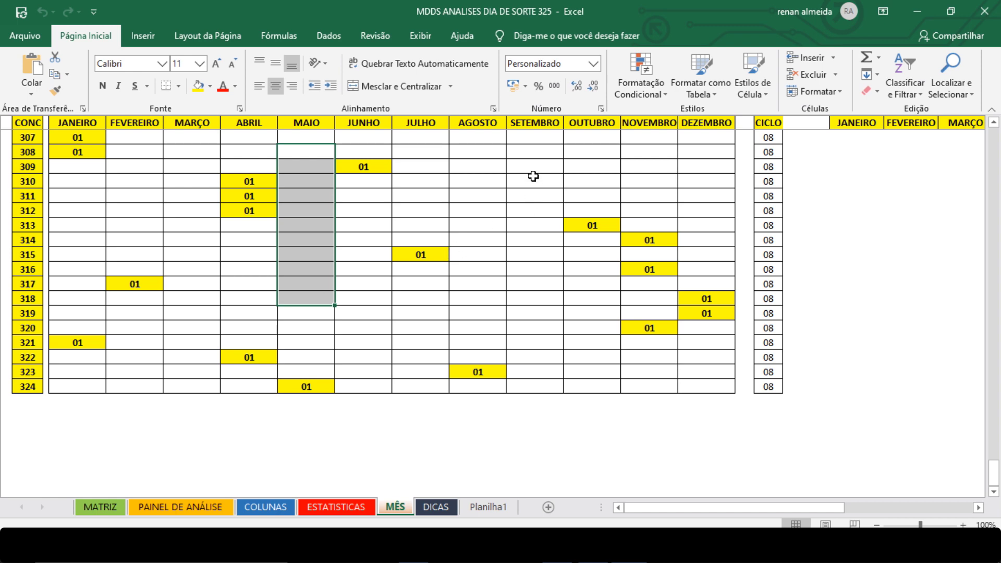
{"action": "left_click_drag", "start_coordinate": [351, 175], "coordinate": [375, 365]}
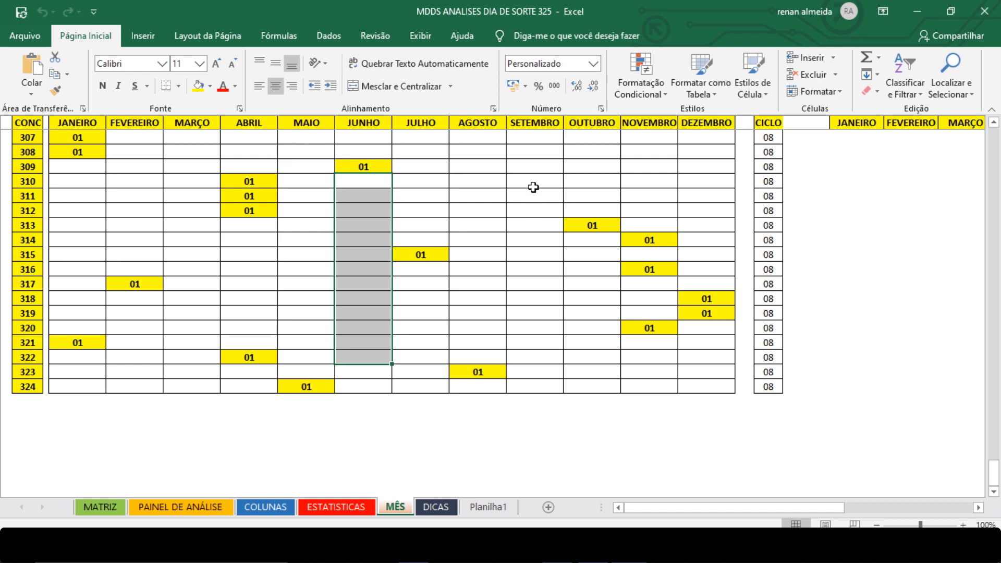
{"action": "left_click_drag", "start_coordinate": [532, 154], "coordinate": [547, 380]}
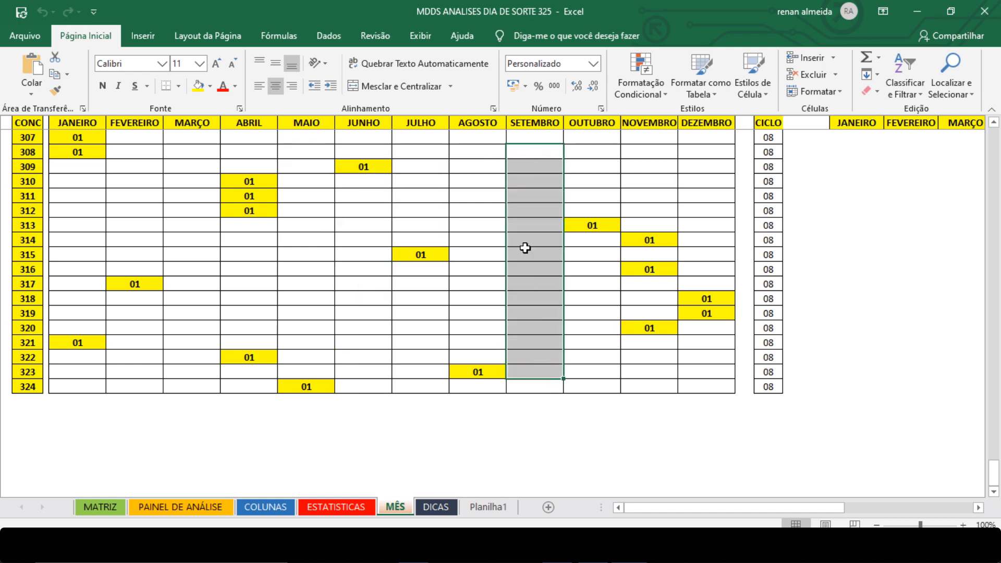
{"action": "left_click", "coordinate": [536, 123]}
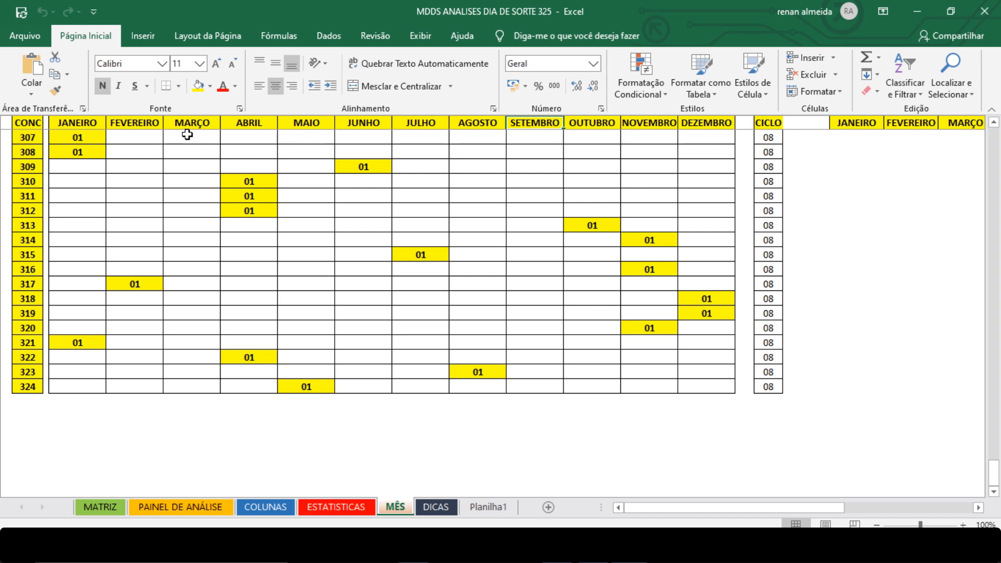
{"action": "left_click_drag", "start_coordinate": [186, 137], "coordinate": [202, 387]}
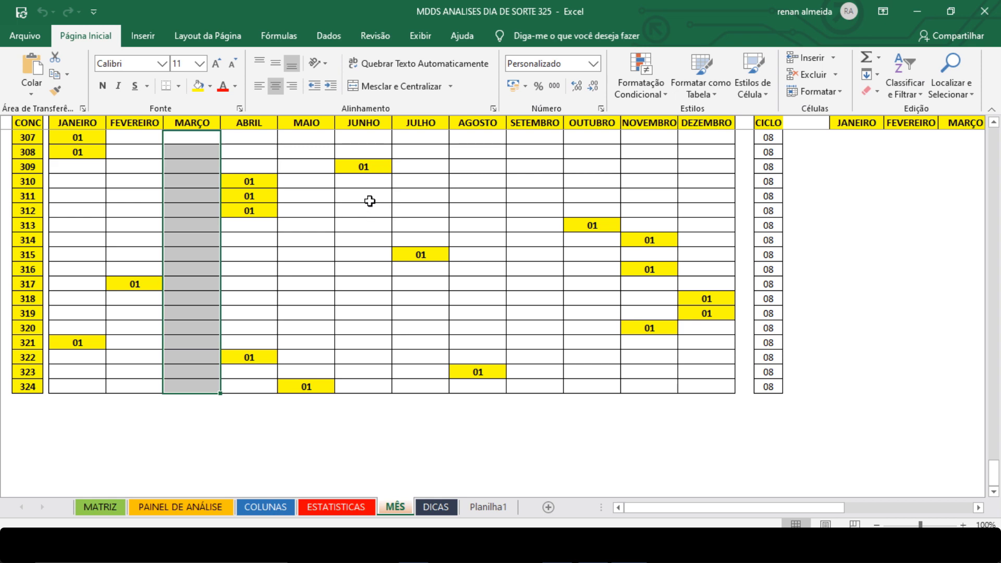
{"action": "left_click_drag", "start_coordinate": [371, 197], "coordinate": [380, 382]}
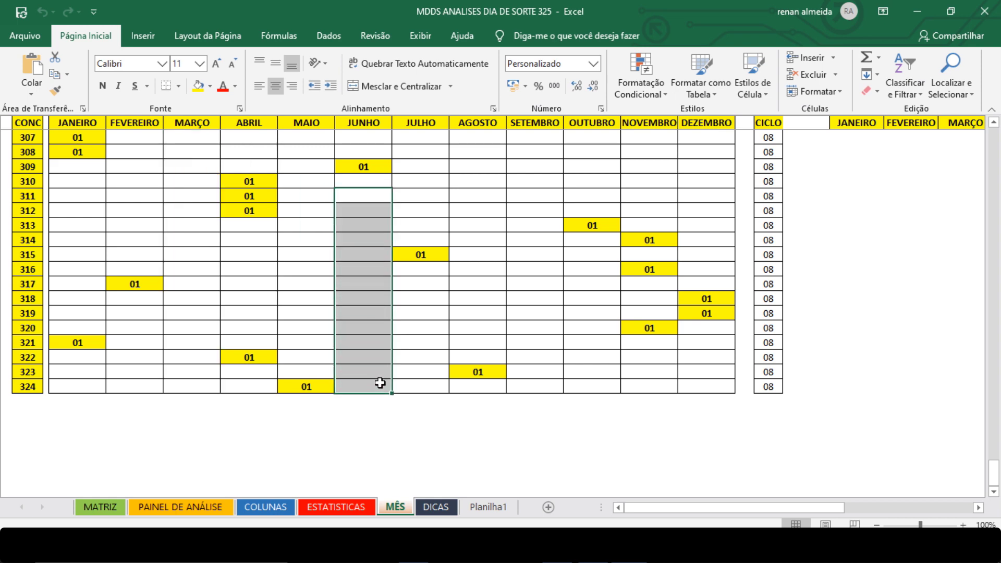
- Examine the ESTATISTICAS sheet's figures for 5 even/2 odd, 3 repeated, 1 prime and 1 Fibonacci number
{"action": "left_click", "coordinate": [337, 507]}
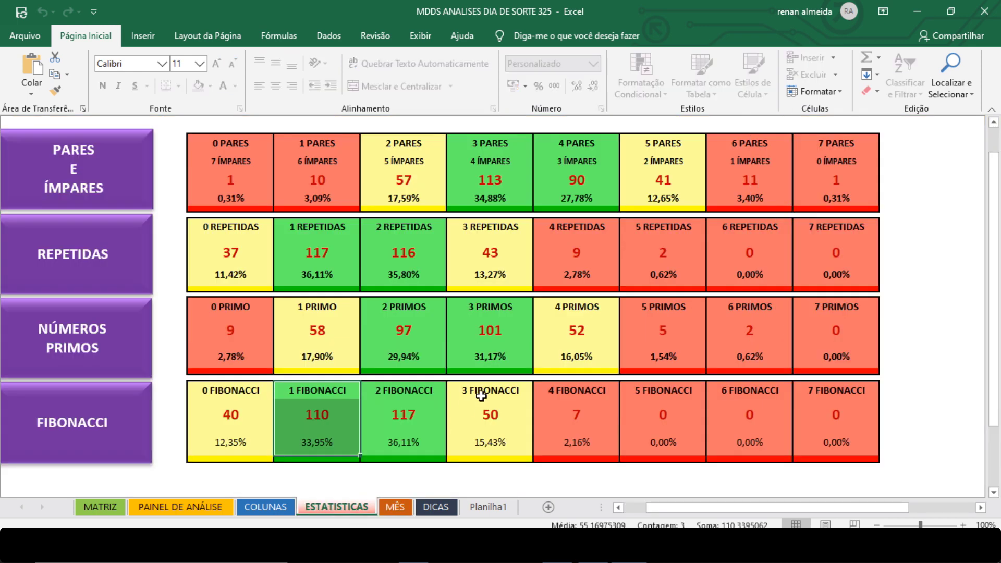
{"action": "left_click_drag", "start_coordinate": [645, 143], "coordinate": [674, 203]}
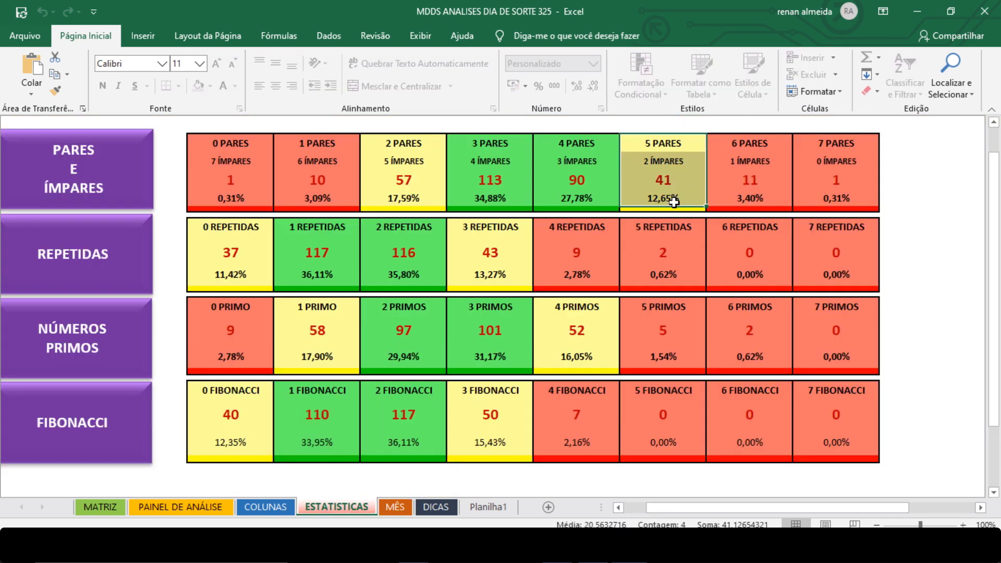
{"action": "left_click_drag", "start_coordinate": [454, 228], "coordinate": [504, 279]}
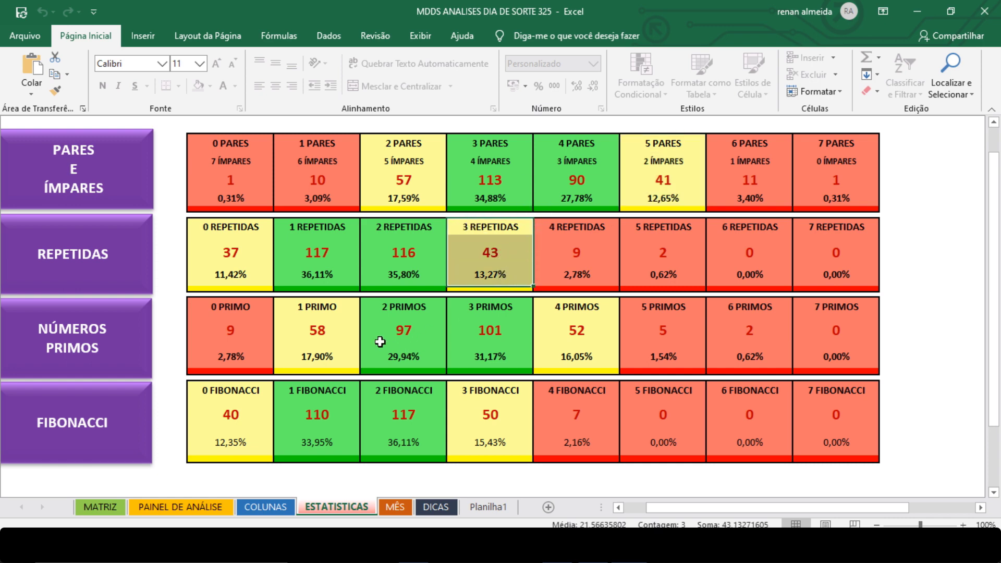
{"action": "left_click_drag", "start_coordinate": [295, 309], "coordinate": [333, 360]}
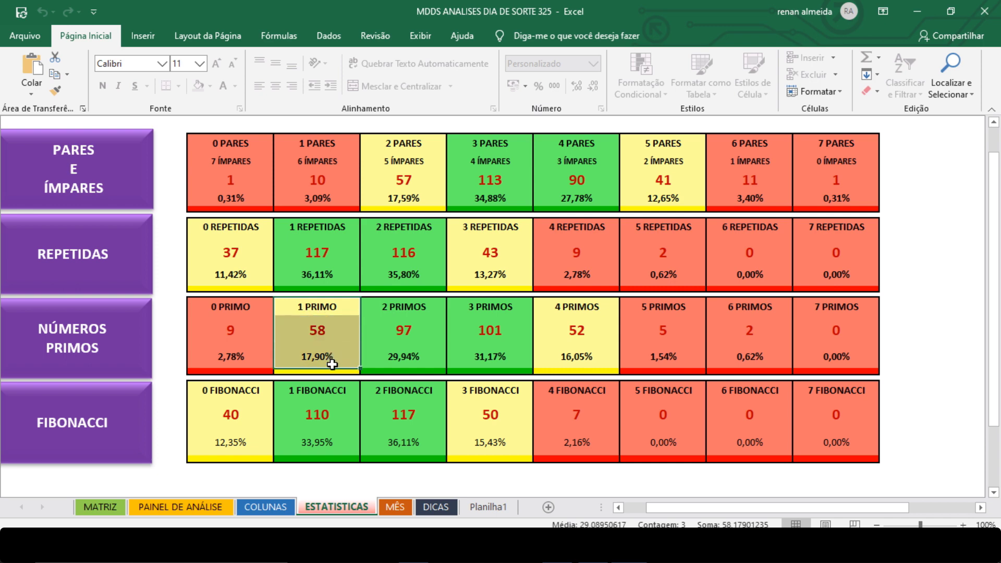
{"action": "left_click_drag", "start_coordinate": [305, 391], "coordinate": [327, 442]}
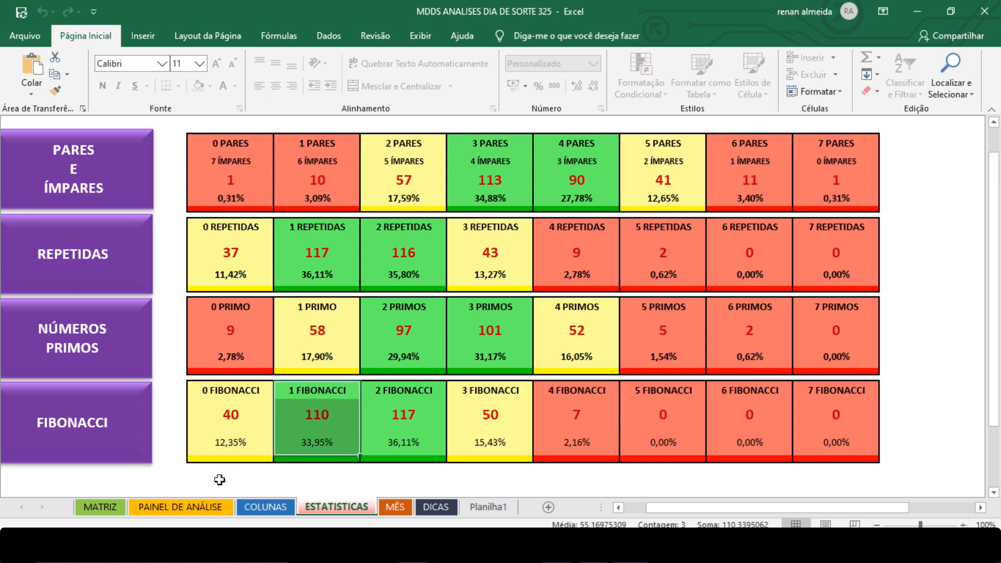
- Review contest 324's even, odd, prime and Fibonacci counts on PAINEL DE ANÁLISE, and compare them with the matching categories in ESTATISTICAS
{"action": "left_click", "coordinate": [195, 507]}
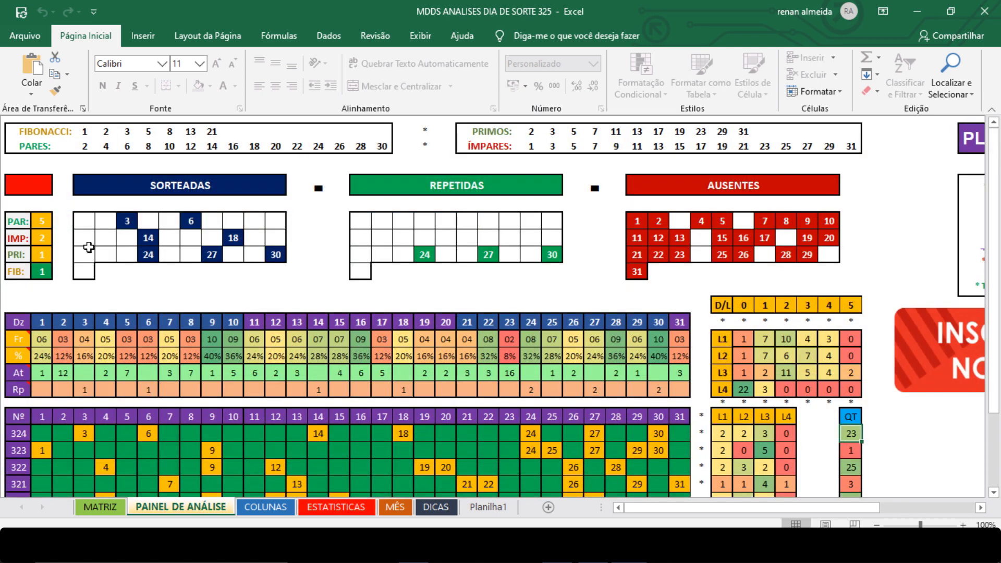
{"action": "left_click", "coordinate": [337, 507]}
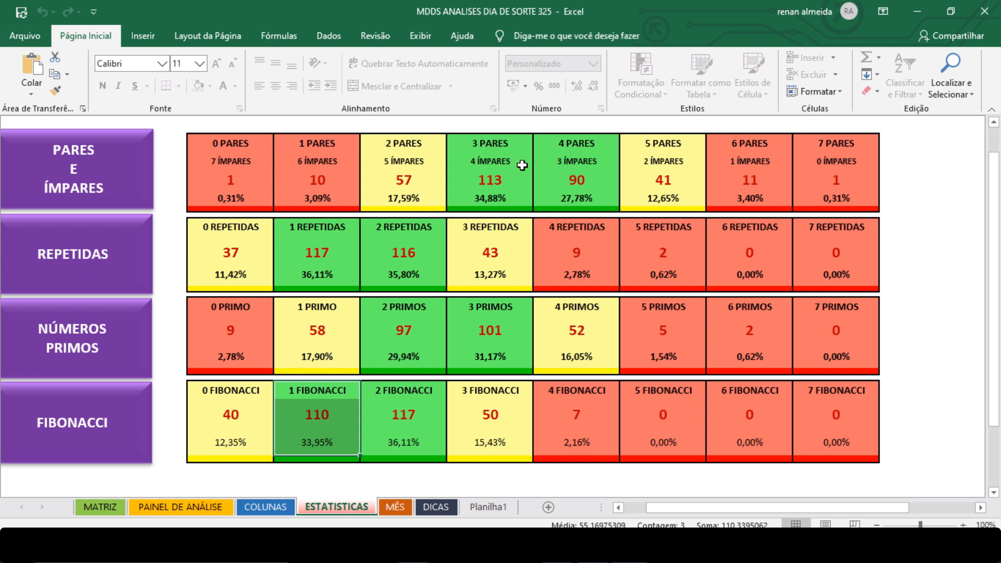
{"action": "left_click", "coordinate": [647, 144]}
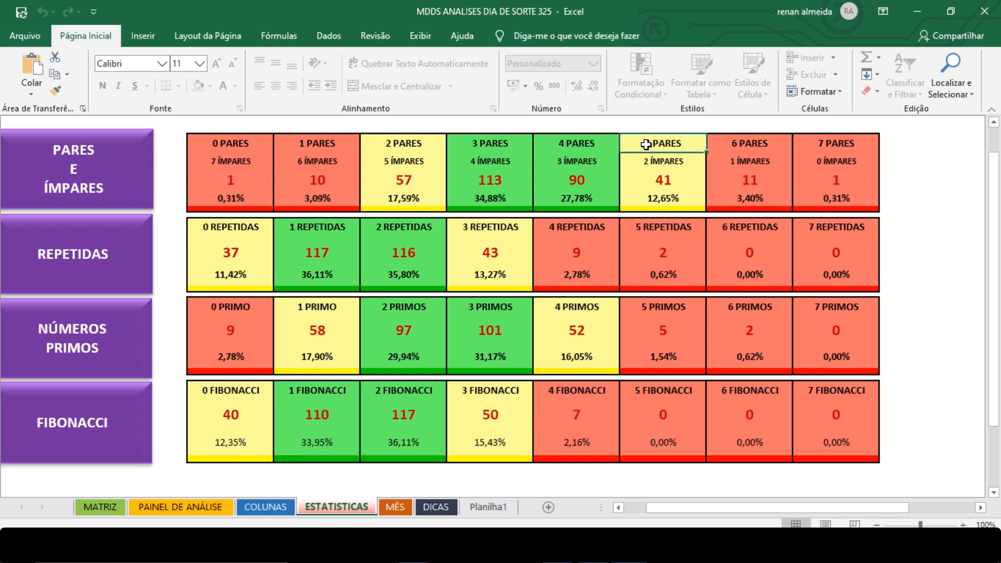
{"action": "left_click_drag", "start_coordinate": [647, 144], "coordinate": [677, 192]}
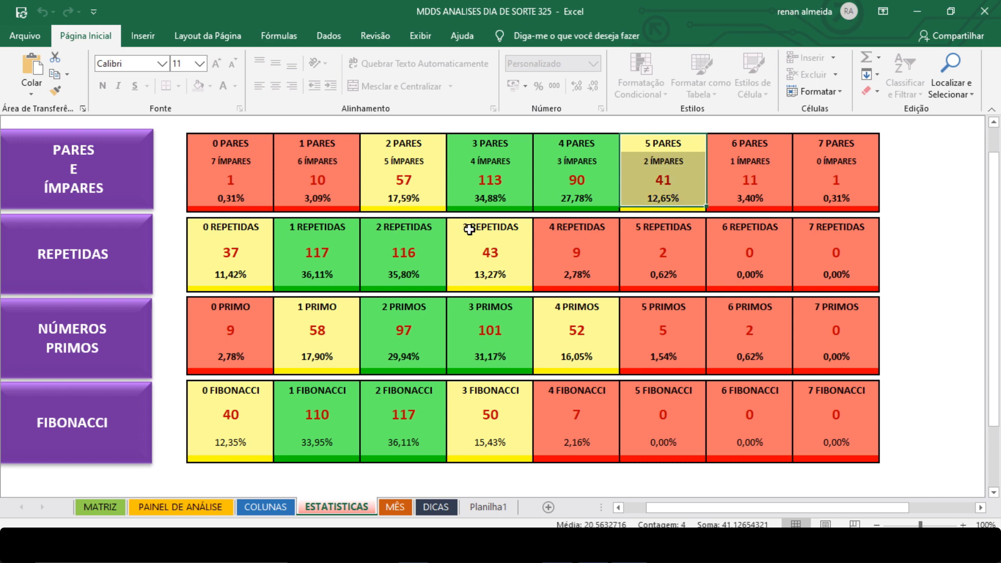
{"action": "left_click_drag", "start_coordinate": [459, 230], "coordinate": [506, 274]}
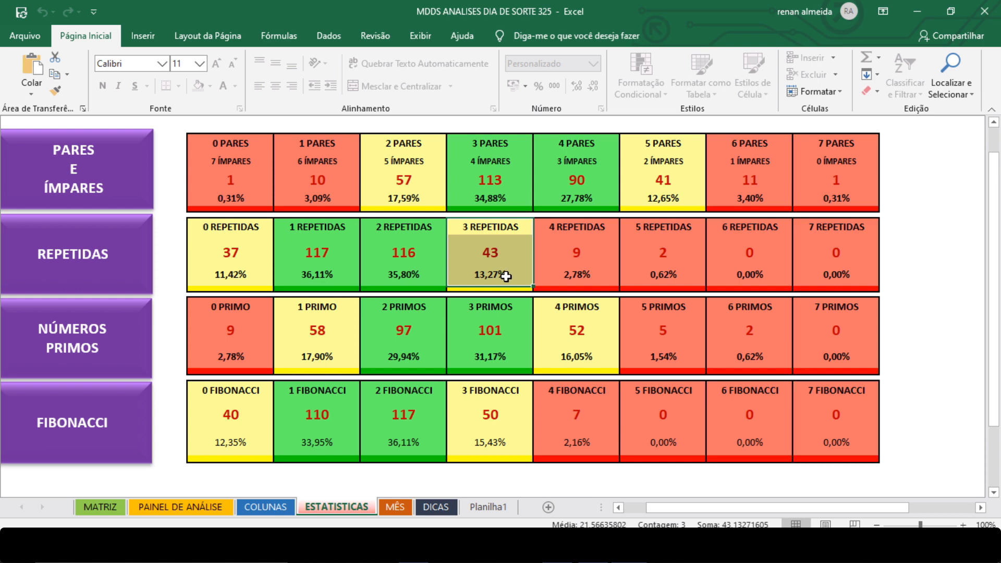
{"action": "left_click_drag", "start_coordinate": [320, 310], "coordinate": [332, 346]}
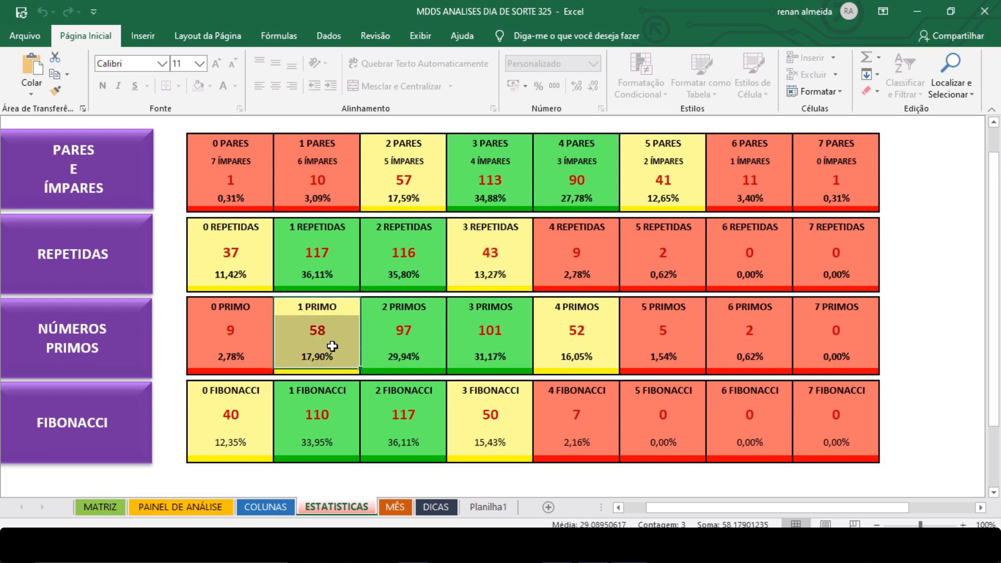
{"action": "left_click_drag", "start_coordinate": [282, 392], "coordinate": [327, 433]}
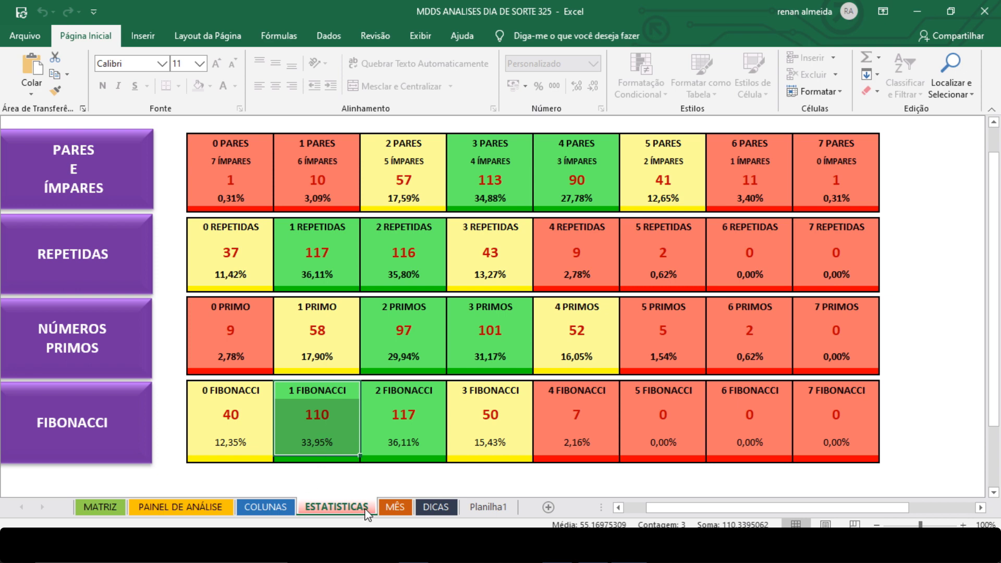
- Examine contest 324's counts for columns C3, C4, C6, C7, C8 and C10 on the COLUNAS sheet
{"action": "left_click", "coordinate": [277, 511]}
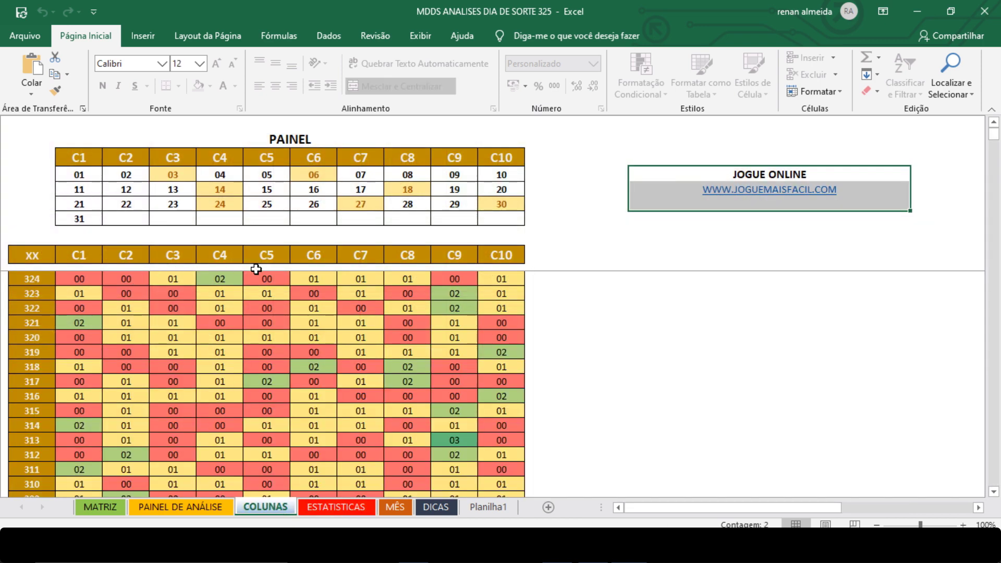
{"action": "left_click", "coordinate": [175, 280]}
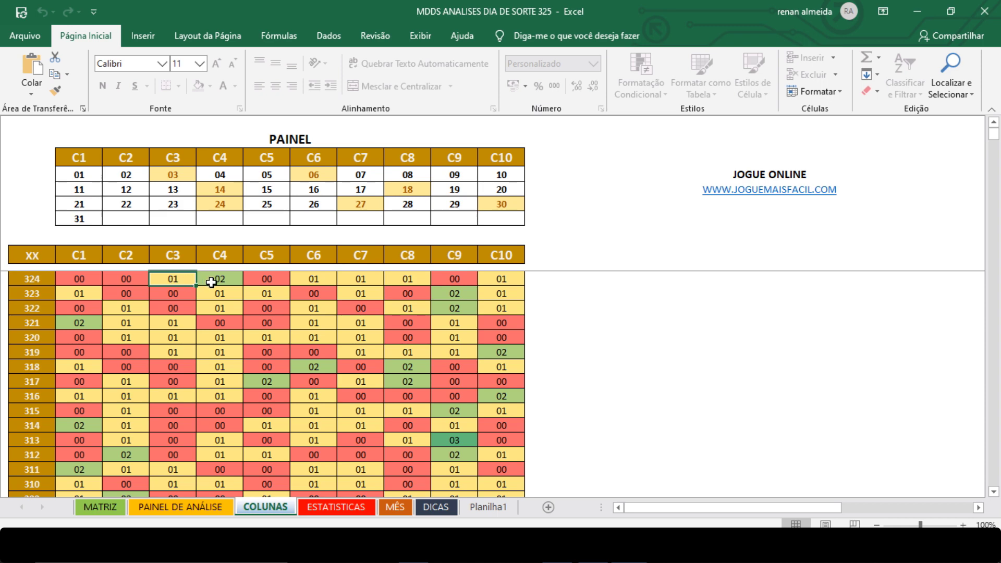
{"action": "left_click", "coordinate": [228, 282]}
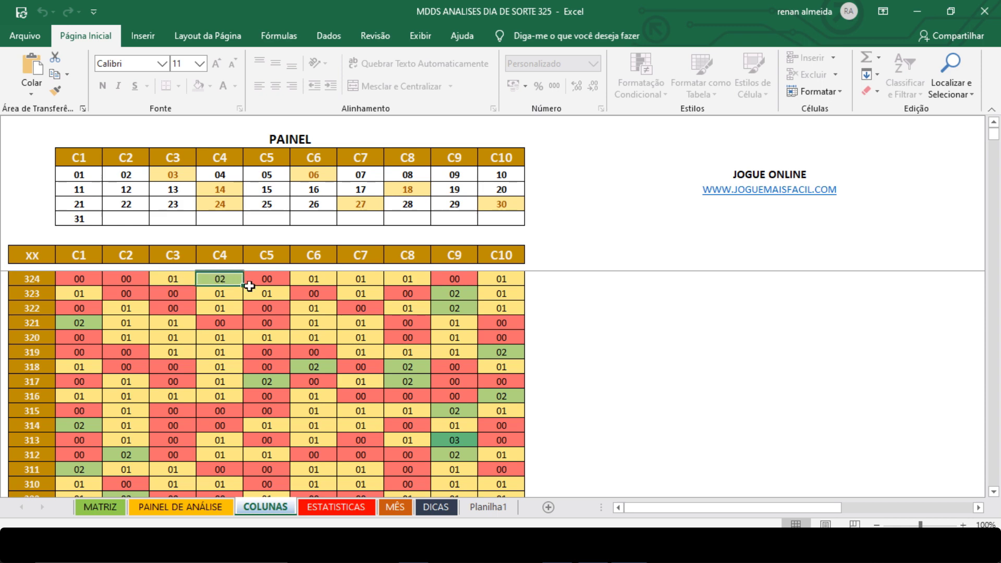
{"action": "left_click", "coordinate": [369, 282]}
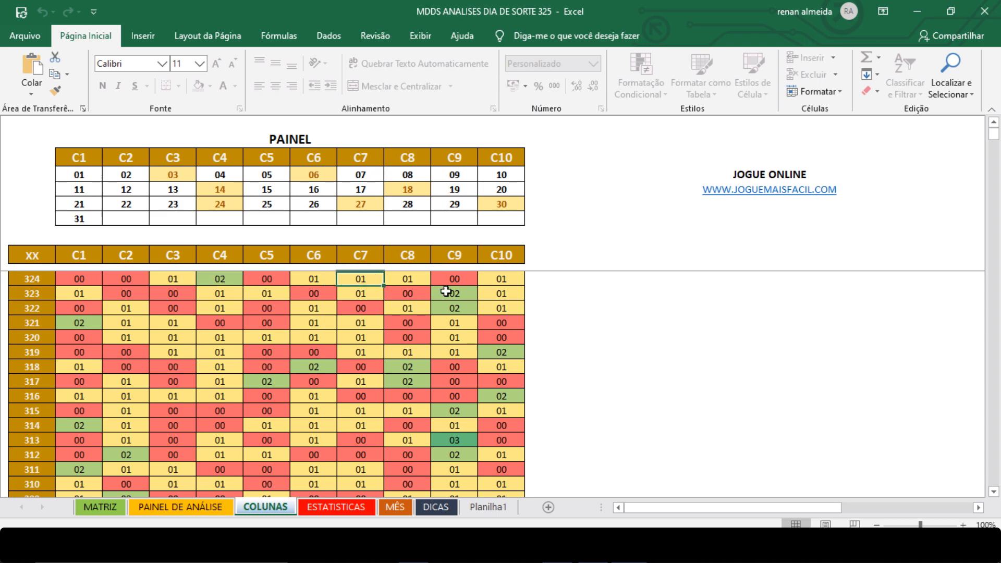
{"action": "left_click", "coordinate": [320, 280]}
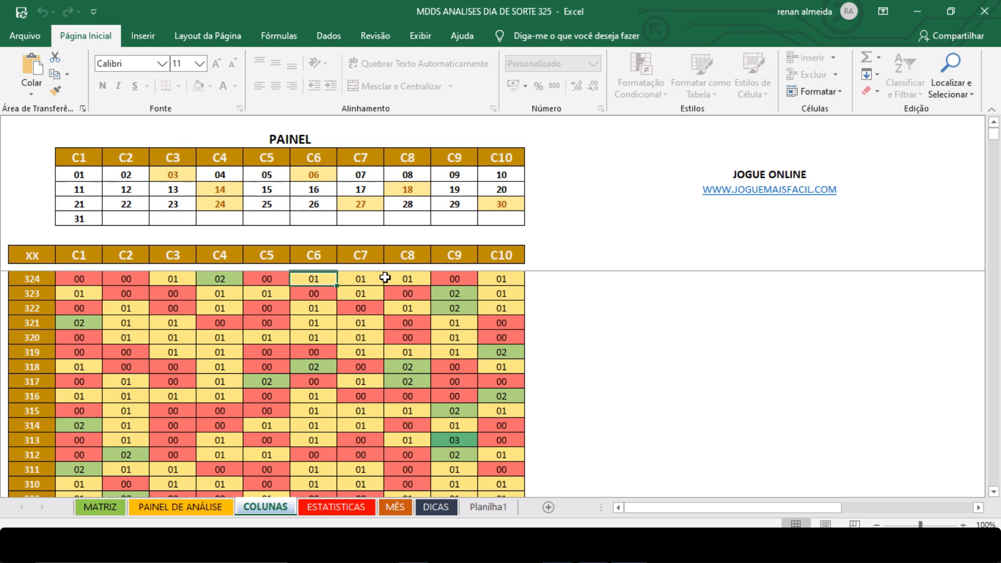
{"action": "left_click", "coordinate": [423, 278]}
{"action": "left_click", "coordinate": [499, 281]}
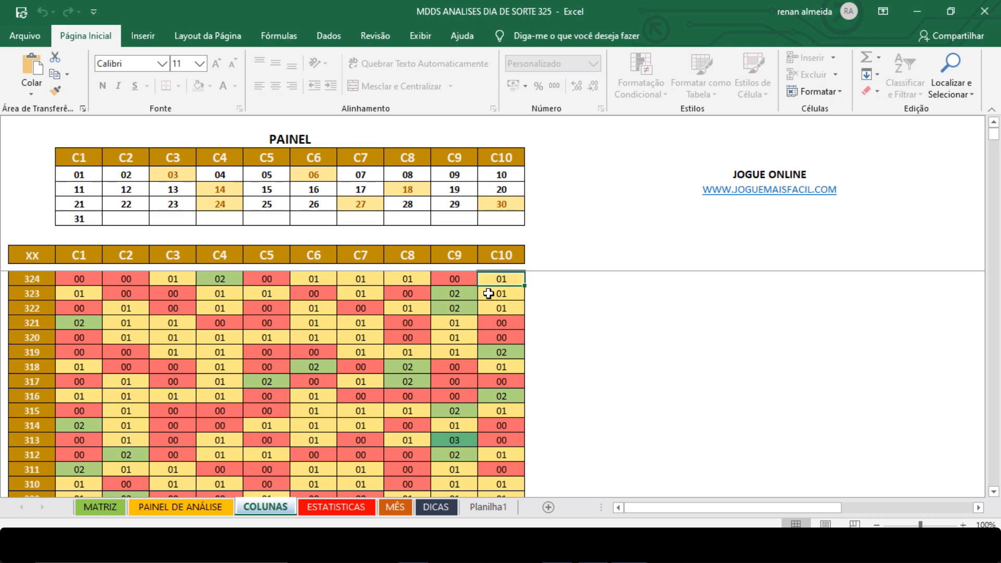
- Examine the recent contests' counts in columns C9, C10, C4 and C1 for sequences of hits and misses
{"action": "left_click_drag", "start_coordinate": [461, 292], "coordinate": [457, 347]}
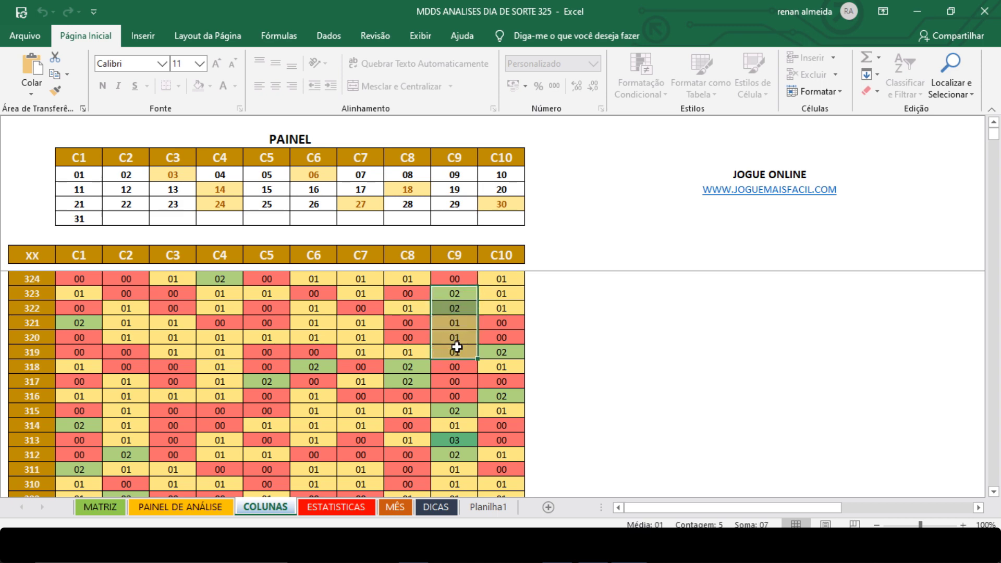
{"action": "left_click_drag", "start_coordinate": [462, 293], "coordinate": [462, 311]}
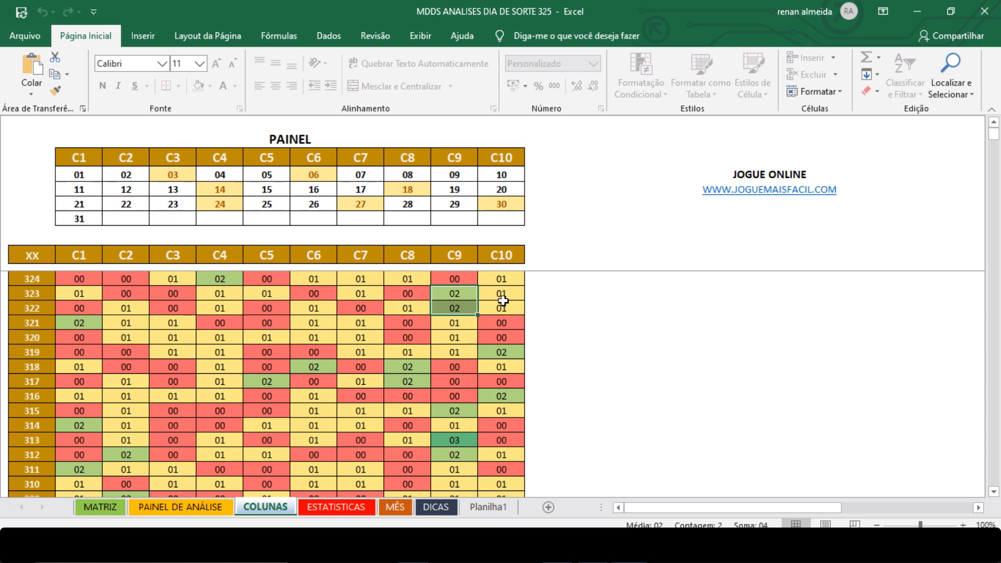
{"action": "left_click_drag", "start_coordinate": [501, 279], "coordinate": [499, 310]}
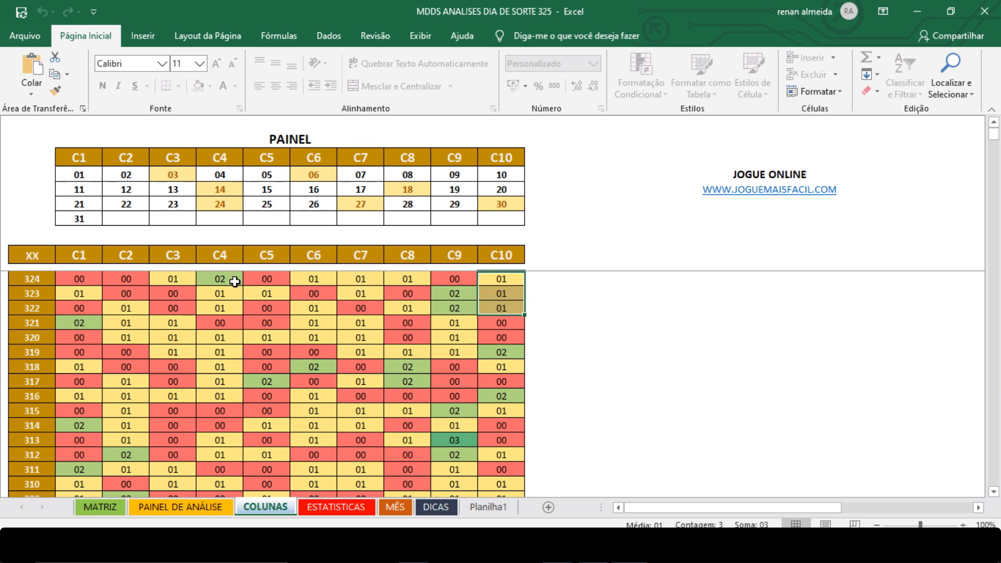
{"action": "left_click_drag", "start_coordinate": [220, 279], "coordinate": [221, 302]}
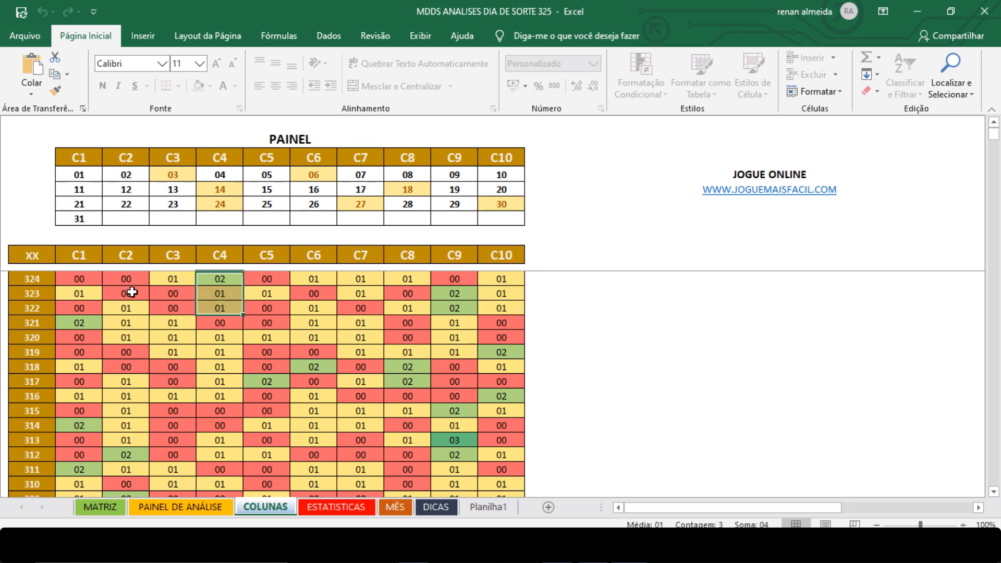
{"action": "left_click", "coordinate": [90, 277]}
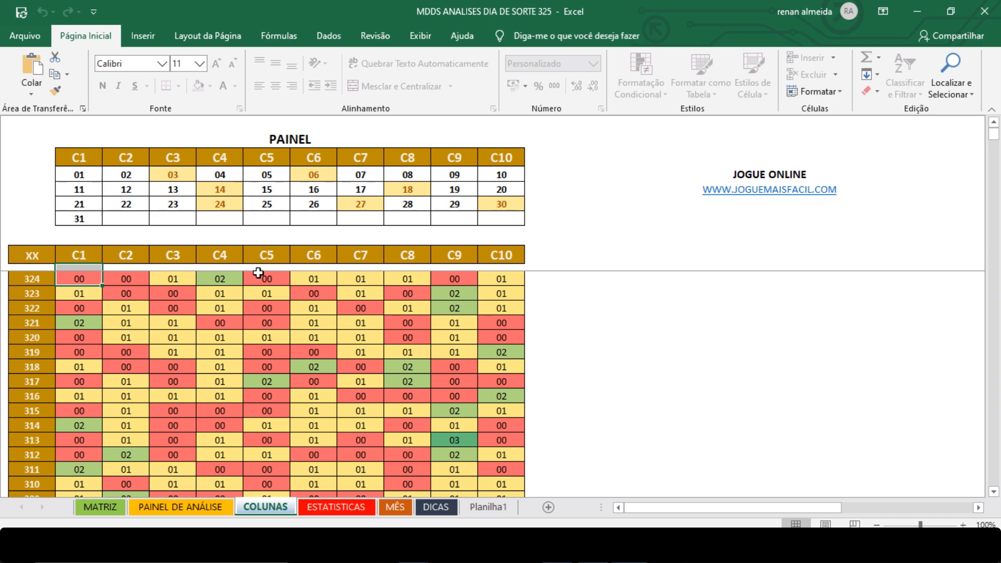
- Examine contest 324's counts in columns C7, C10, C9, C5 and C4 against the preceding contests on the COLUNAS sheet
{"action": "left_click", "coordinate": [361, 279]}
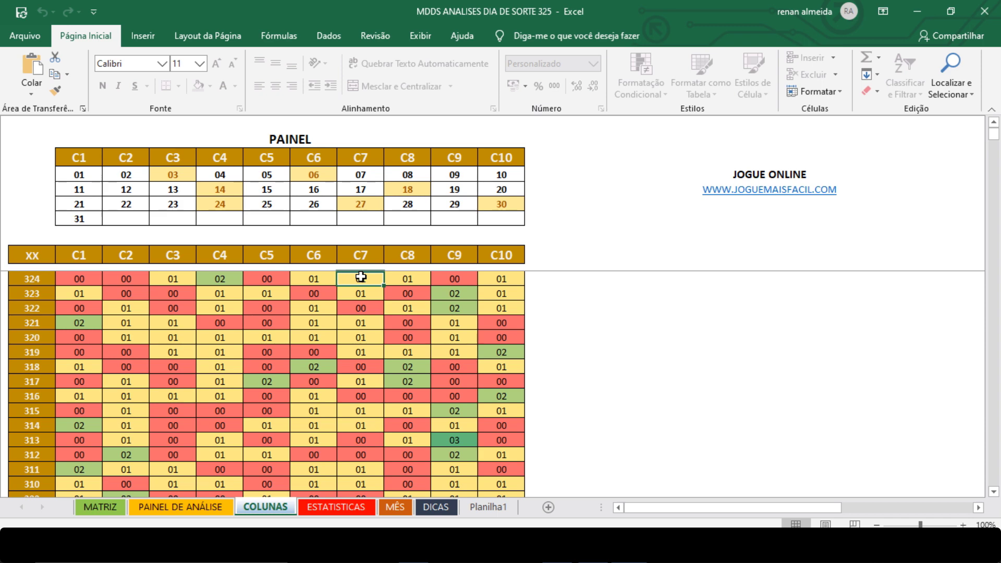
{"action": "left_click", "coordinate": [516, 277]}
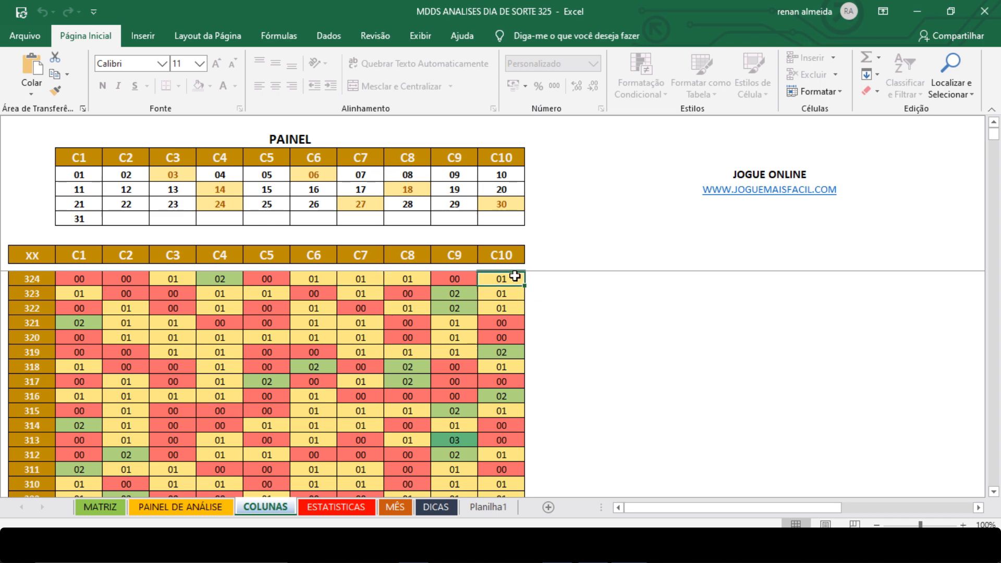
{"action": "left_click", "coordinate": [373, 276]}
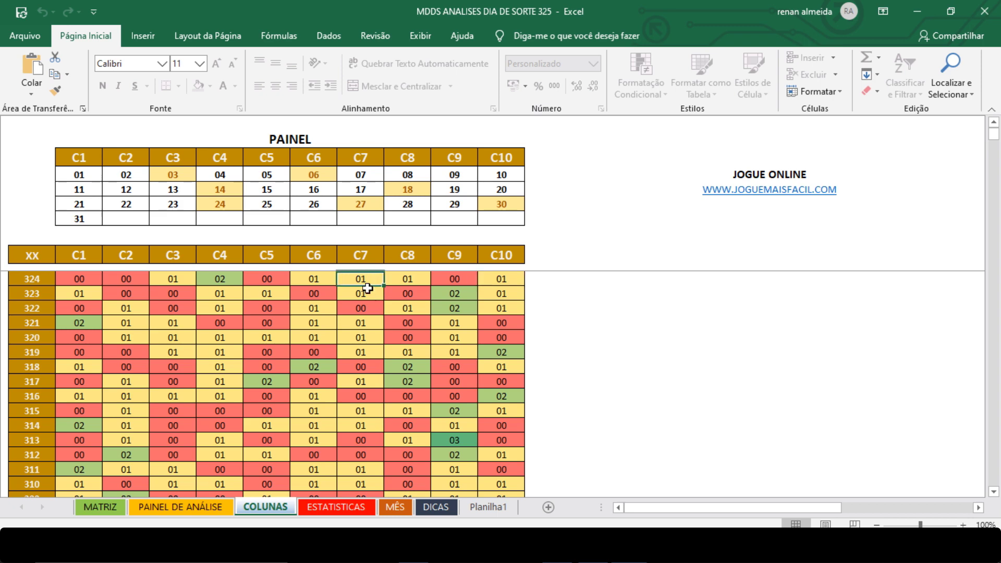
{"action": "left_click", "coordinate": [443, 279]}
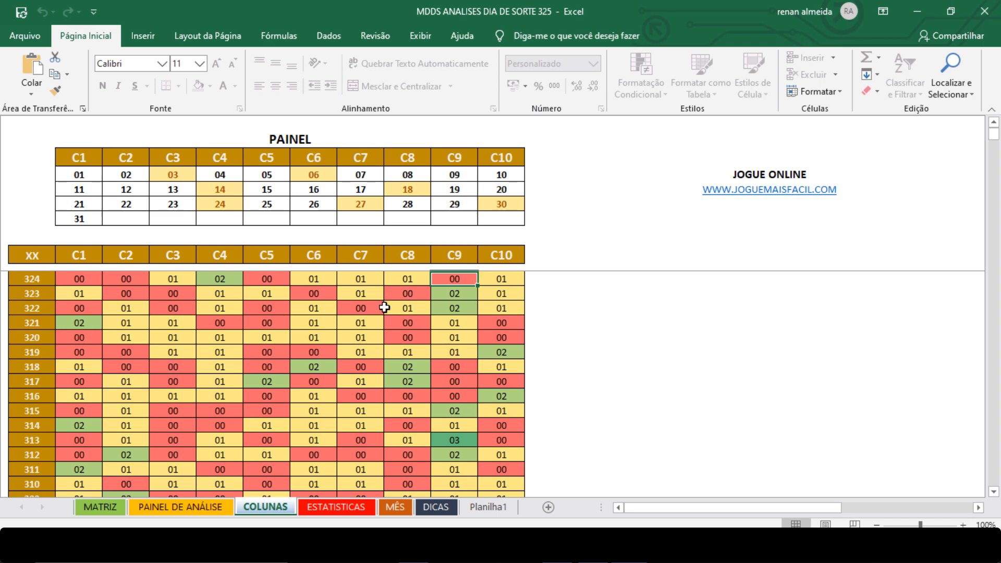
{"action": "left_click", "coordinate": [264, 280]}
{"action": "left_click", "coordinate": [236, 281]}
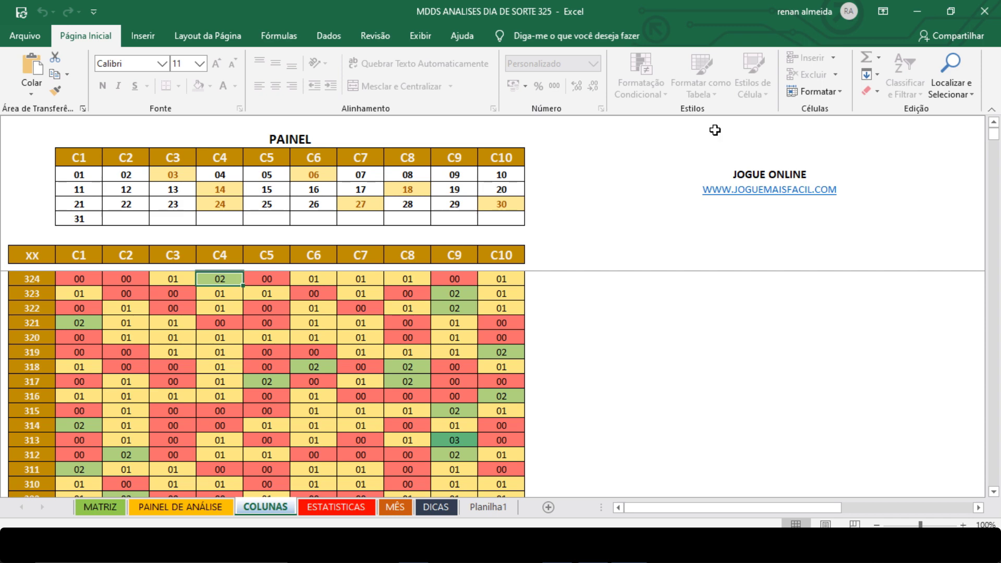
{"action": "mouse_move", "coordinate": [997, 141]}
{"action": "left_mouse_down"}
{"action": "mouse_move", "coordinate": [998, 198]}
{"action": "mouse_move", "coordinate": [994, 137]}
{"action": "left_mouse_up"}
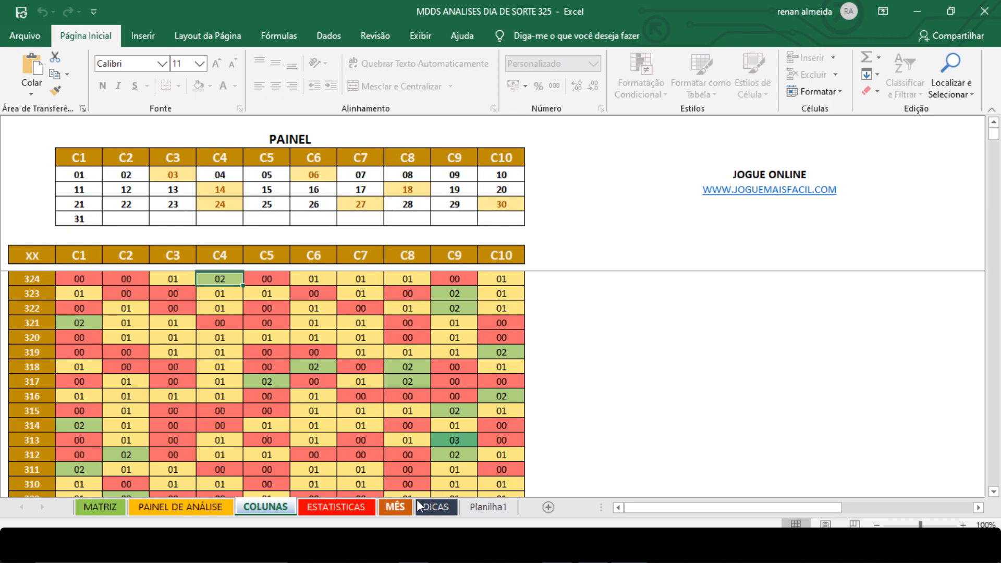
- Clear the seven drawn numbers in the result row above the tip rows on the DICAS sheet
{"action": "left_click", "coordinate": [438, 507]}
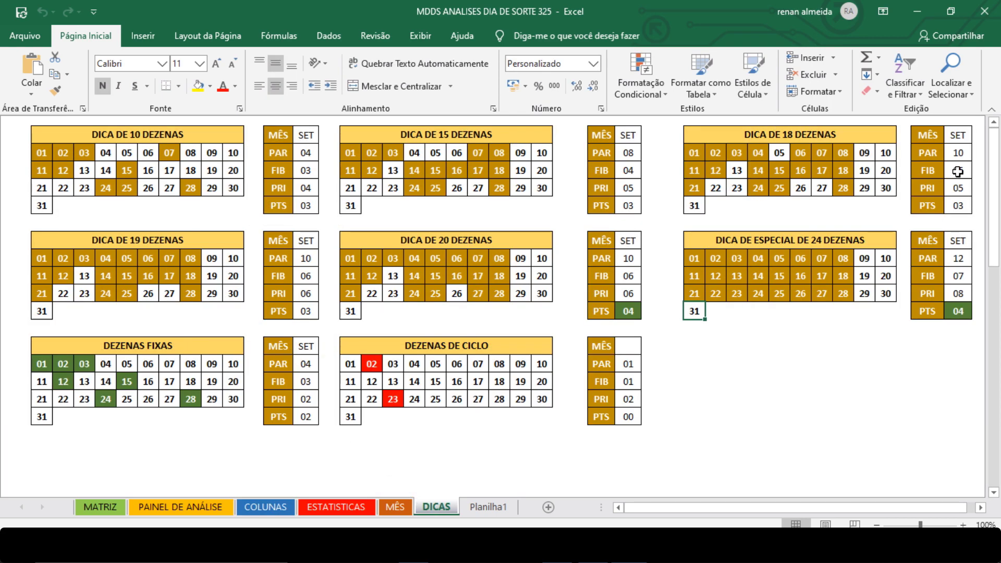
{"action": "left_click_drag", "start_coordinate": [991, 179], "coordinate": [994, 201]}
{"action": "left_click_drag", "start_coordinate": [42, 406], "coordinate": [168, 409]}
{"action": "key", "text": "Delete"}
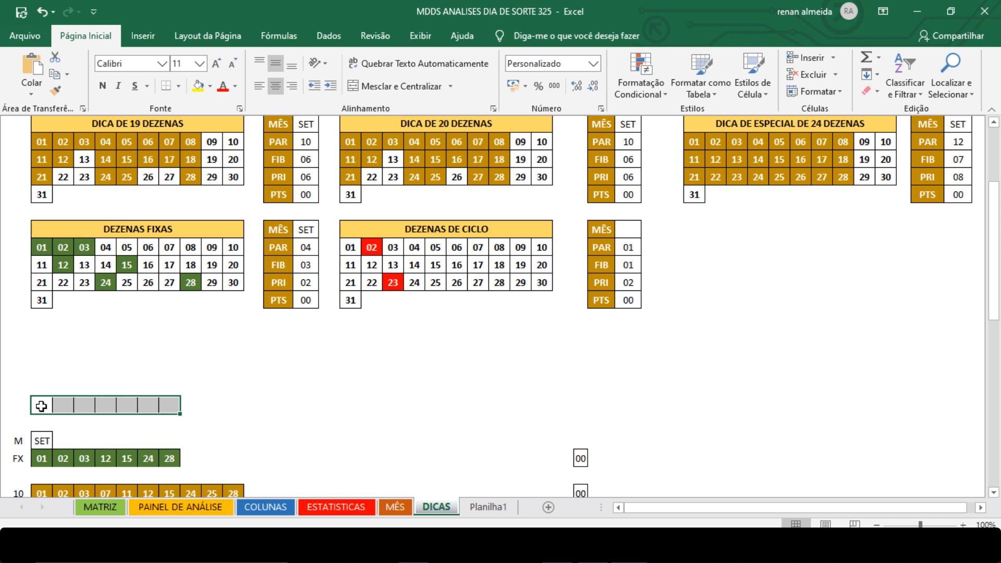
- Enter 03, 06 and 14 in the first three cells of the DICAS result row, checking the draw against COLUNAS
{"action": "left_click", "coordinate": [41, 405]}
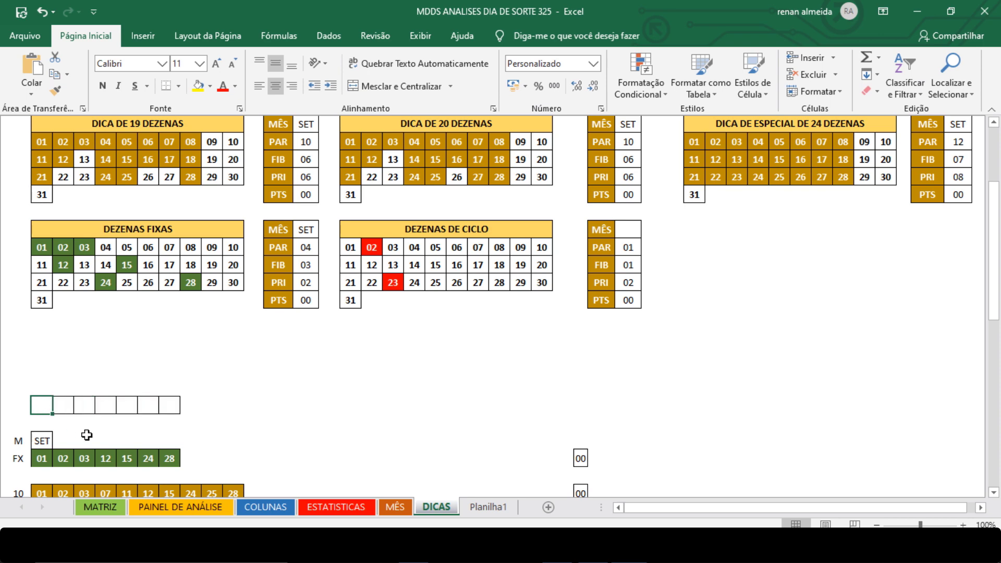
{"action": "type", "text": "03"}
{"action": "key", "text": "Tab"}
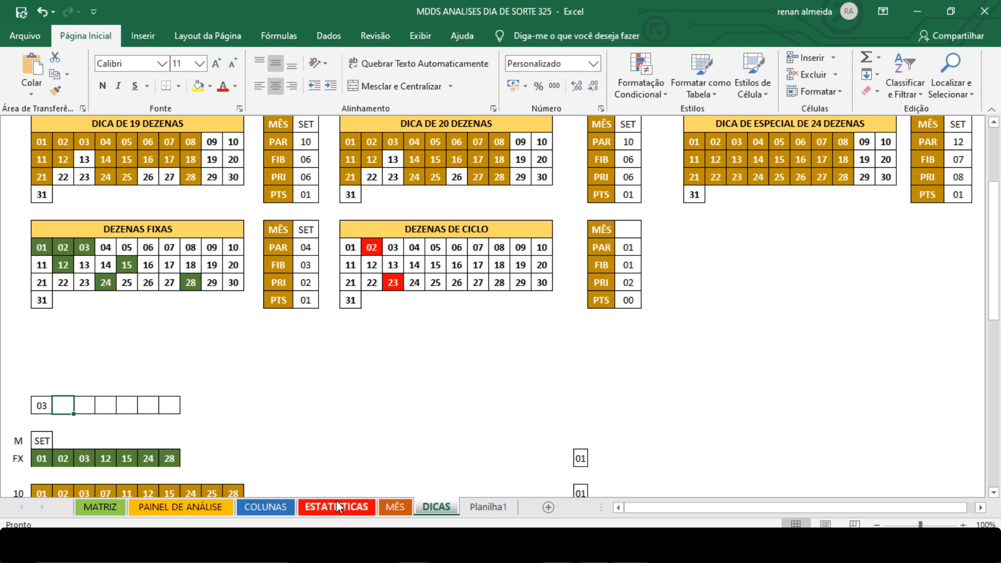
{"action": "left_click", "coordinate": [280, 500]}
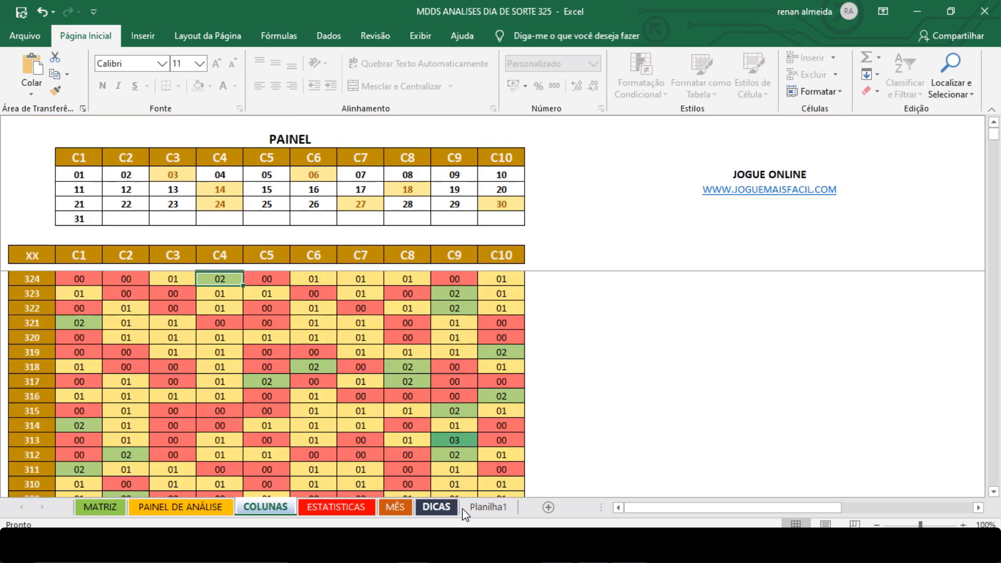
{"action": "left_click", "coordinate": [444, 509]}
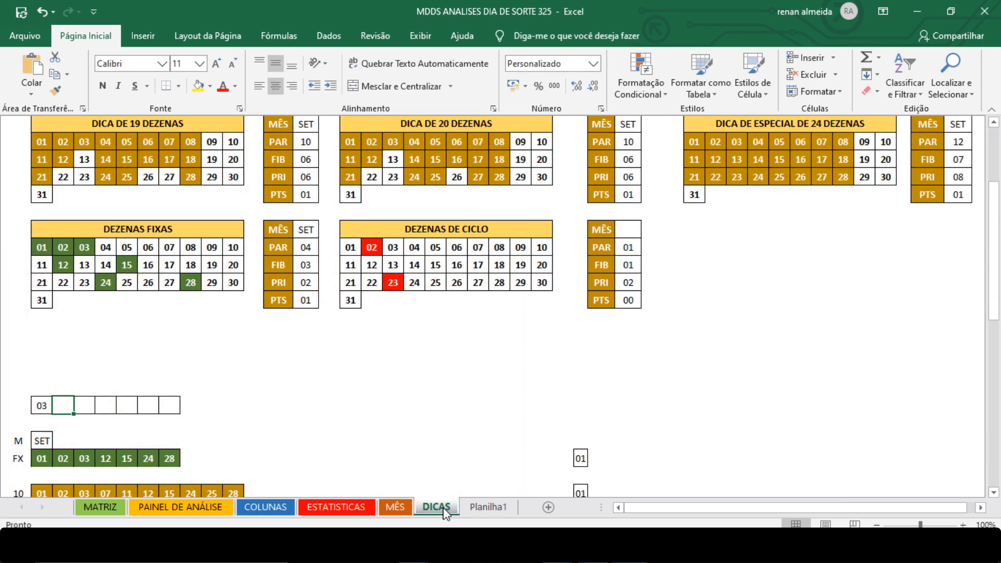
{"action": "type", "text": "06"}
{"action": "key", "text": "Tab"}
{"action": "type", "text": "14"}
{"action": "key", "text": "Tab"}
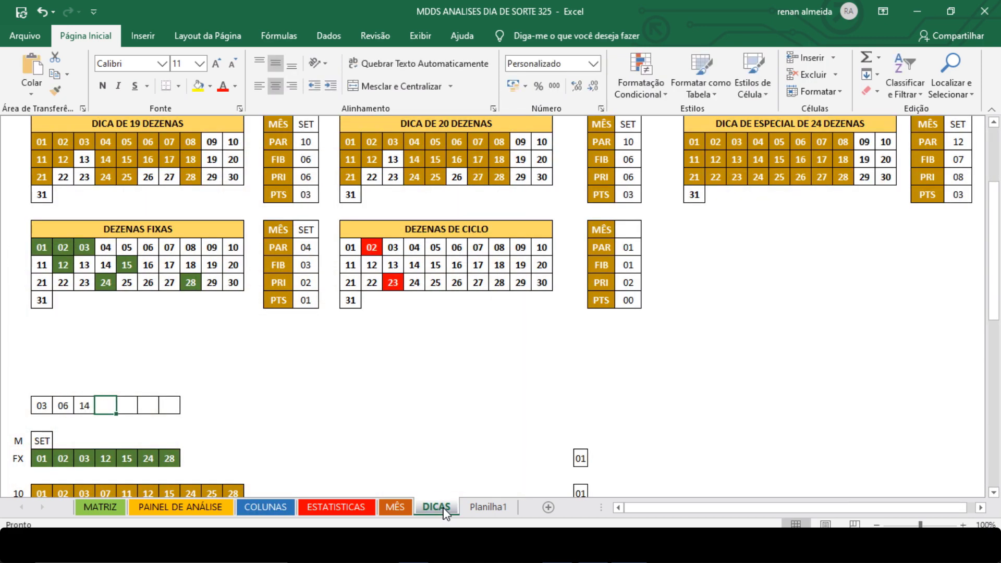
- Complete the DICAS result row with the drawn numbers 18, 24, 27 and 30
{"action": "type", "text": "18"}
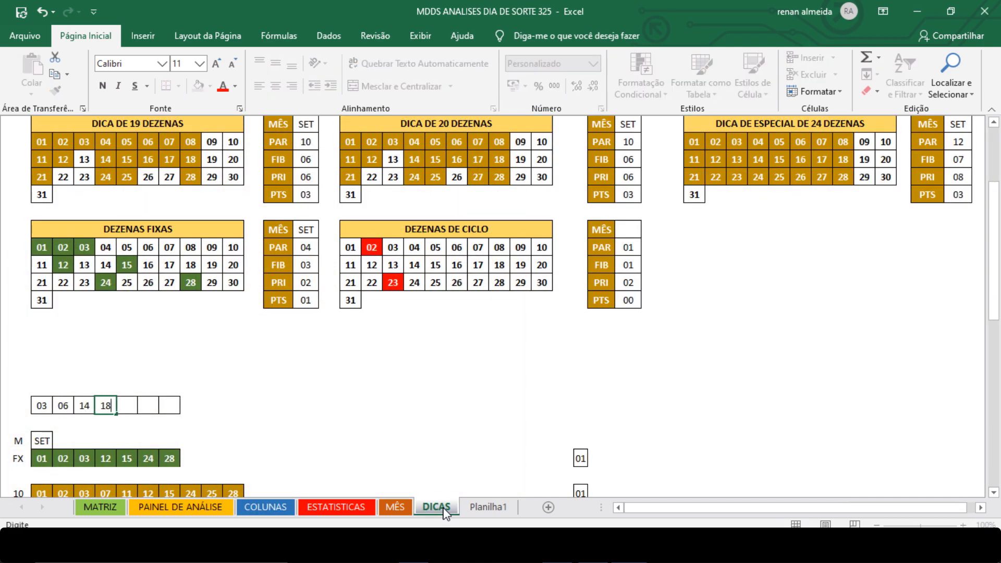
{"action": "key", "text": "Tab"}
{"action": "type", "text": "24"}
{"action": "key", "text": "Tab"}
{"action": "type", "text": "2"}
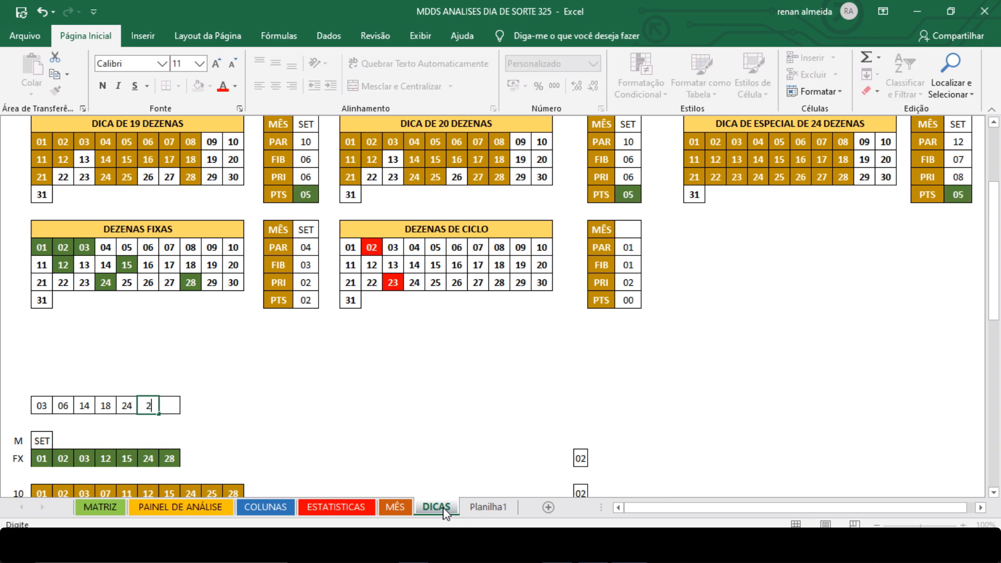
{"action": "type", "text": "7"}
{"action": "key", "text": "Tab"}
{"action": "type", "text": "30"}
{"action": "key", "text": "Tab"}
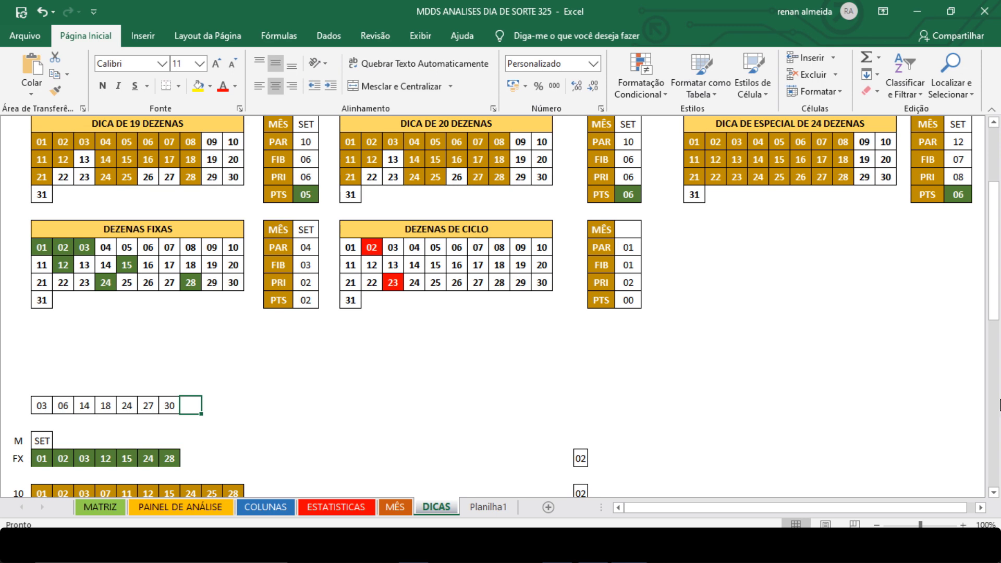
- Review the PTS scores of the 10, 15, 18, 19, 20 and 24-number tips, and check number 30 in the 24-number grid
{"action": "left_click_drag", "start_coordinate": [994, 303], "coordinate": [993, 249]}
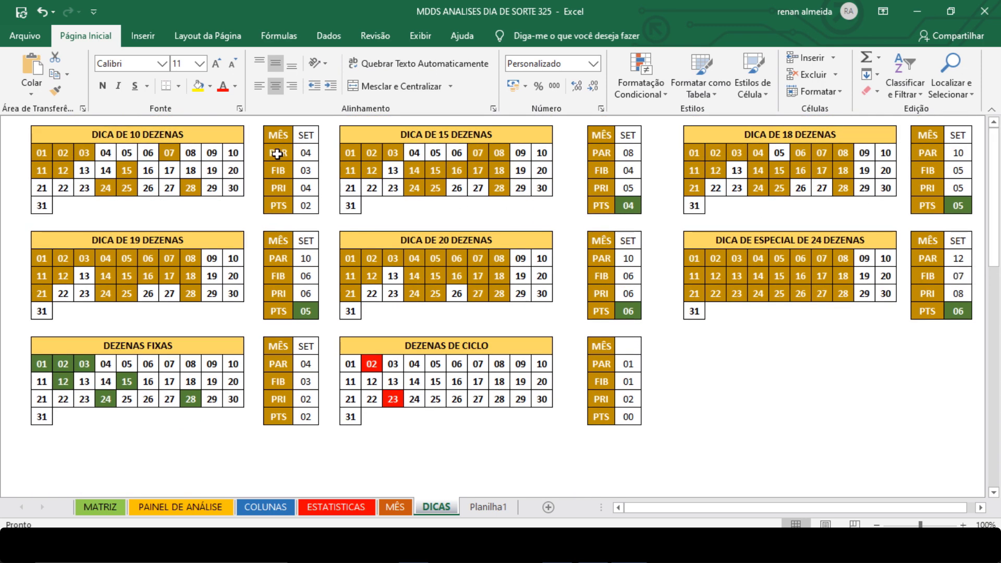
{"action": "left_click", "coordinate": [311, 205]}
{"action": "left_click", "coordinate": [628, 206]}
{"action": "left_click", "coordinate": [959, 207]}
{"action": "left_click", "coordinate": [305, 308]}
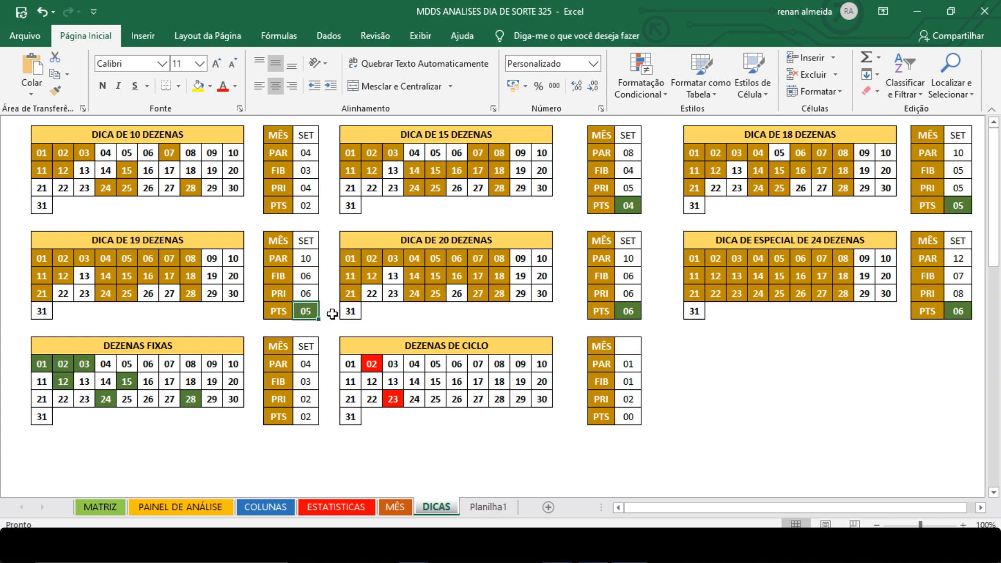
{"action": "left_click", "coordinate": [630, 309]}
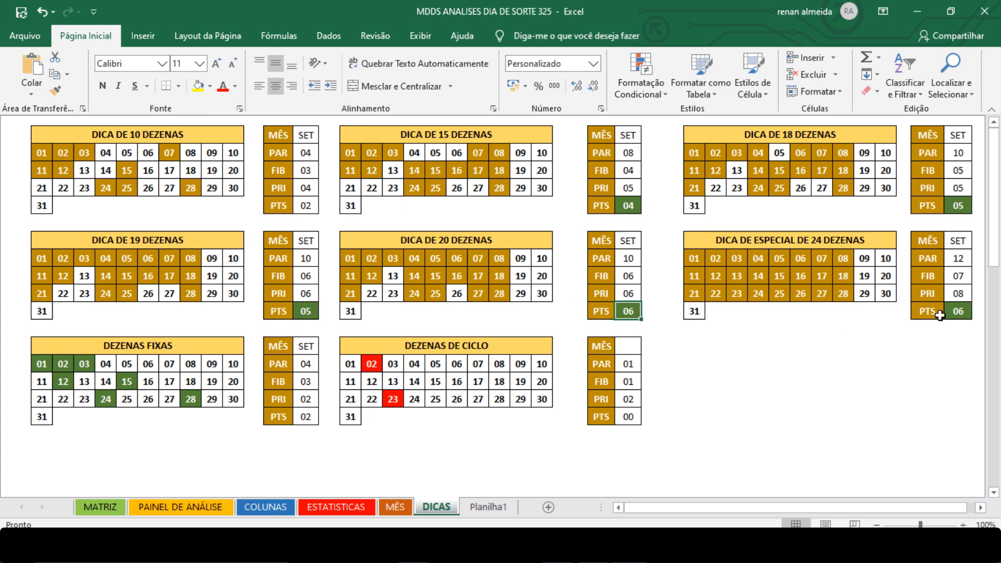
{"action": "left_click", "coordinate": [958, 311]}
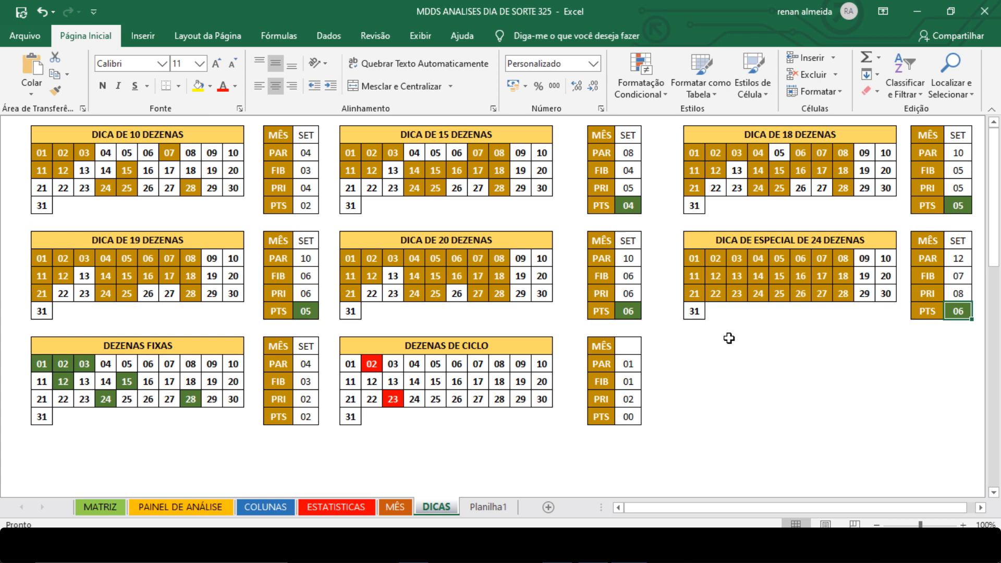
{"action": "left_click", "coordinate": [542, 258]}
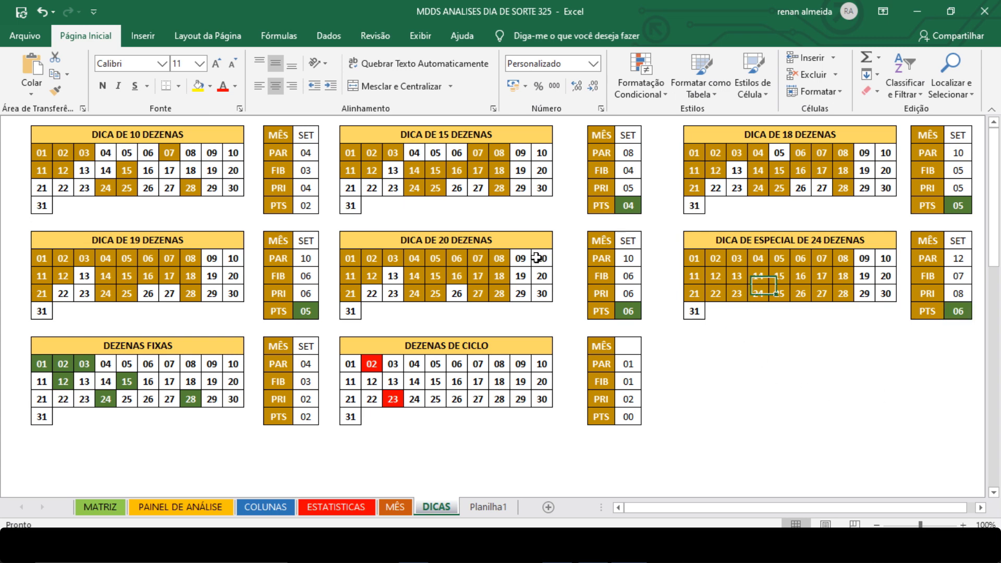
{"action": "left_click", "coordinate": [932, 279]}
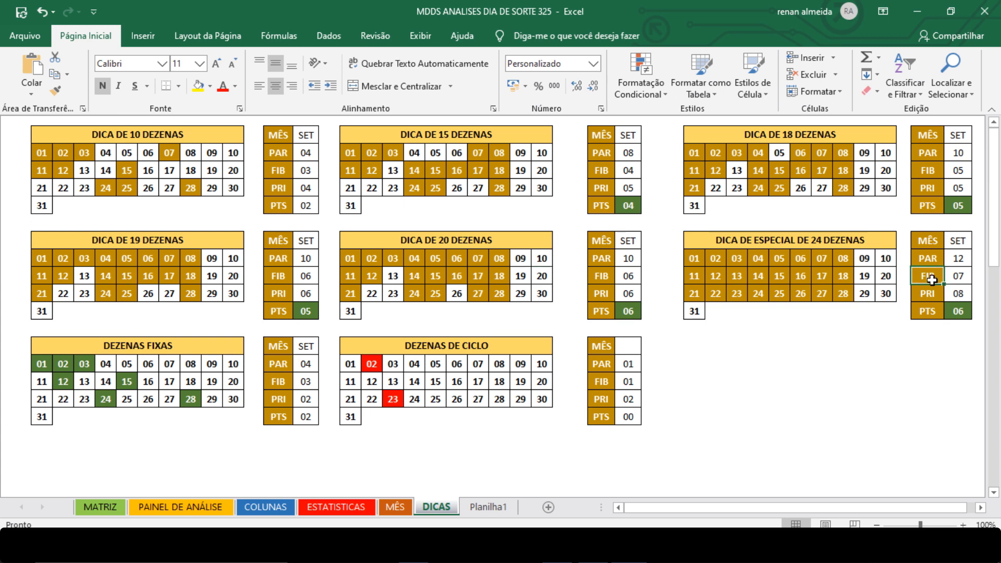
{"action": "left_click", "coordinate": [886, 294]}
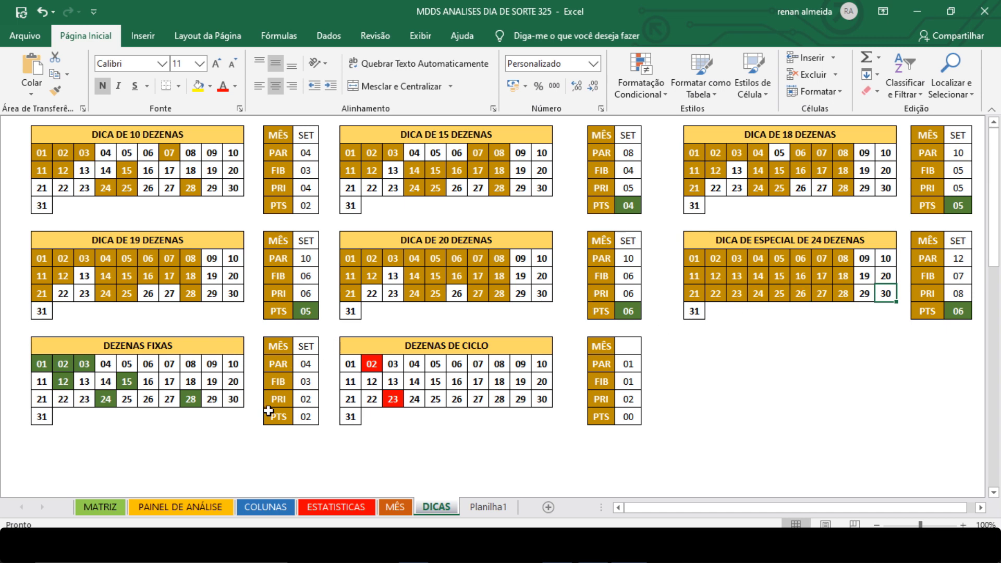
- Check the PTS score and numbers 03 and 24 in DEZENAS FIXAS, plus numbers 02 and 23 in DEZENAS DE CICLO
{"action": "left_click", "coordinate": [299, 417]}
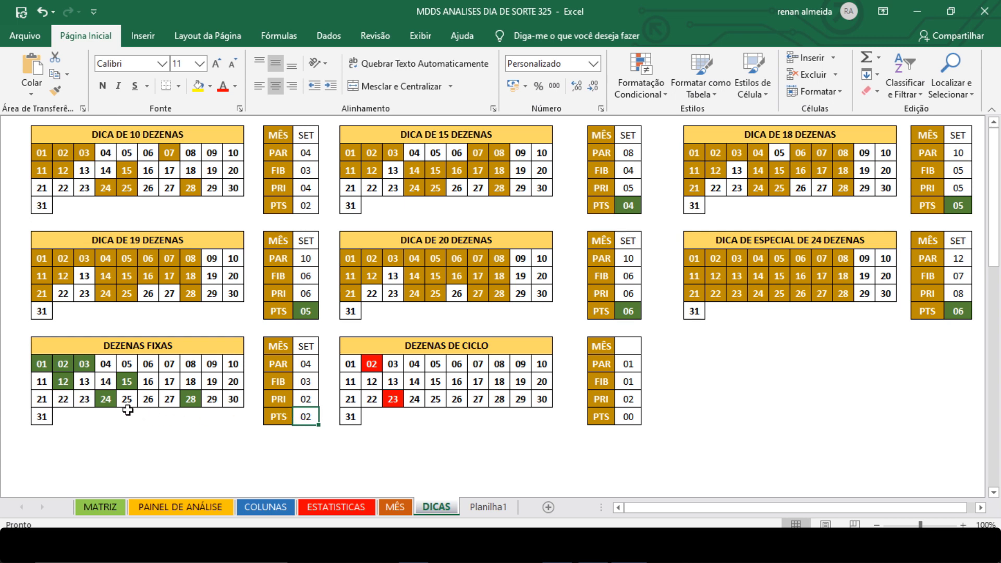
{"action": "left_click", "coordinate": [79, 369]}
{"action": "left_click", "coordinate": [106, 400]}
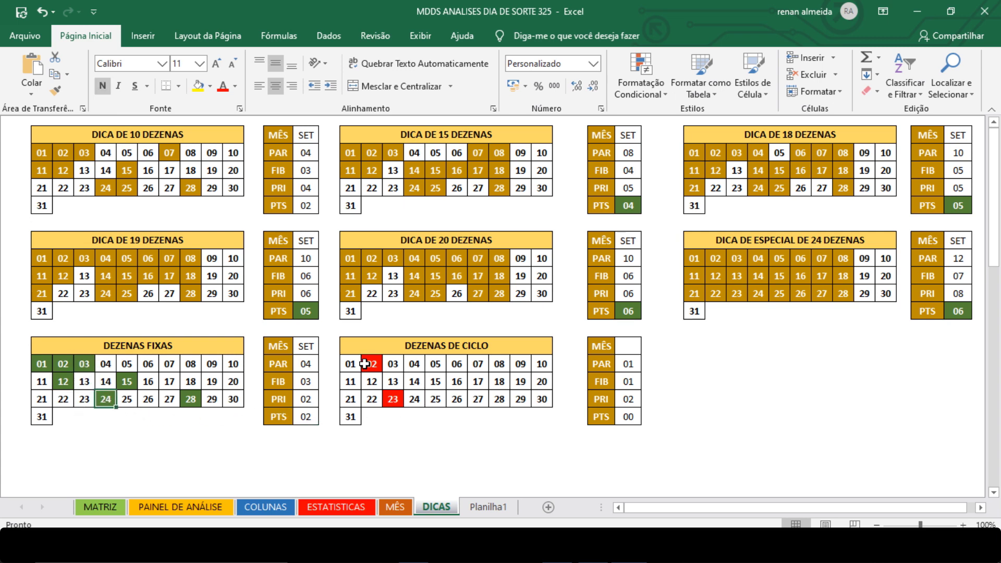
{"action": "left_click_drag", "start_coordinate": [369, 364], "coordinate": [393, 397]}
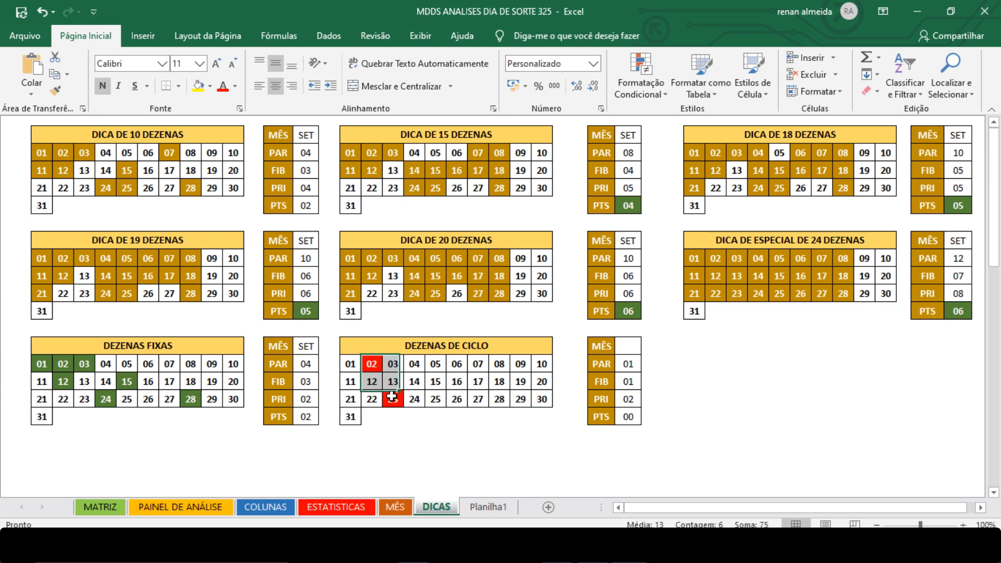
{"action": "left_click", "coordinate": [372, 363]}
{"action": "left_click", "coordinate": [393, 398]}
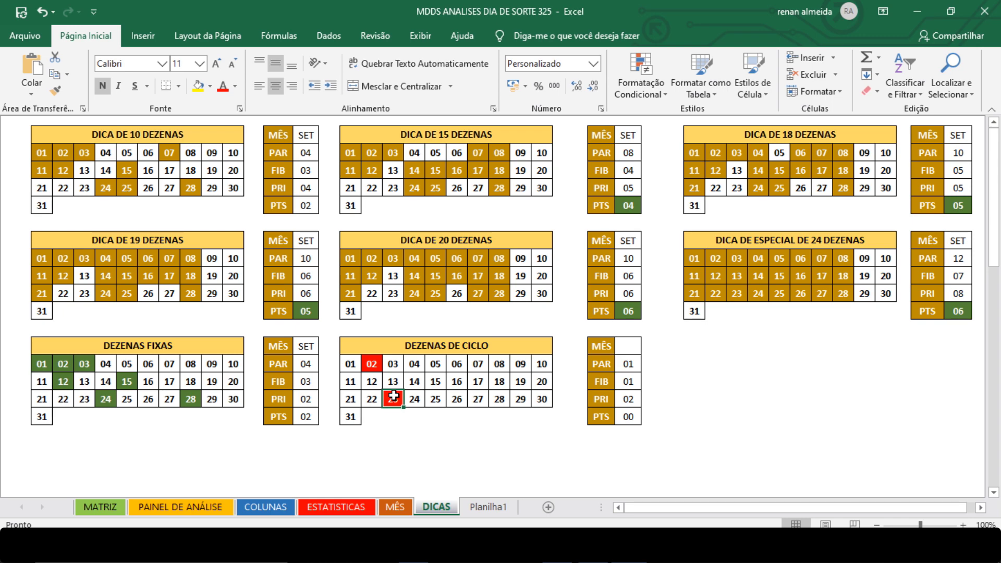
- Clear the old numbers from the FX, 10, 15, 18, 19, 20 and 24 tip rows on DICAS
{"action": "left_click_drag", "start_coordinate": [994, 208], "coordinate": [994, 286]}
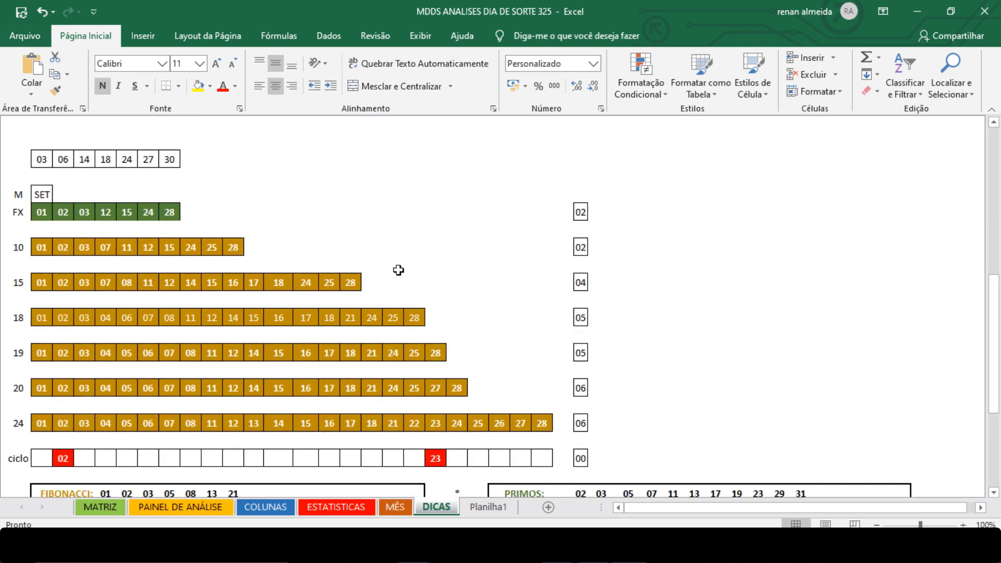
{"action": "left_click_drag", "start_coordinate": [41, 212], "coordinate": [549, 421]}
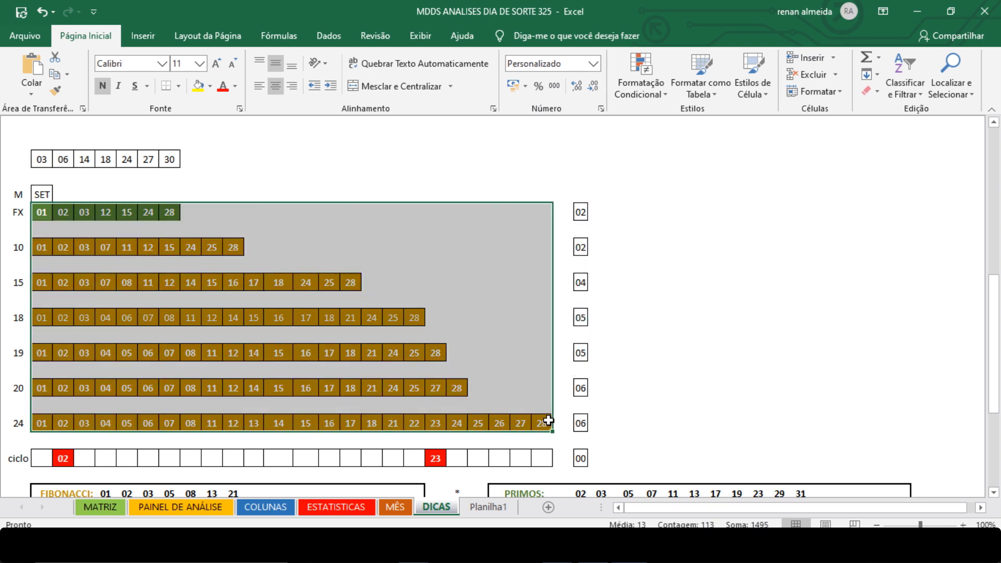
{"action": "key", "text": "Delete"}
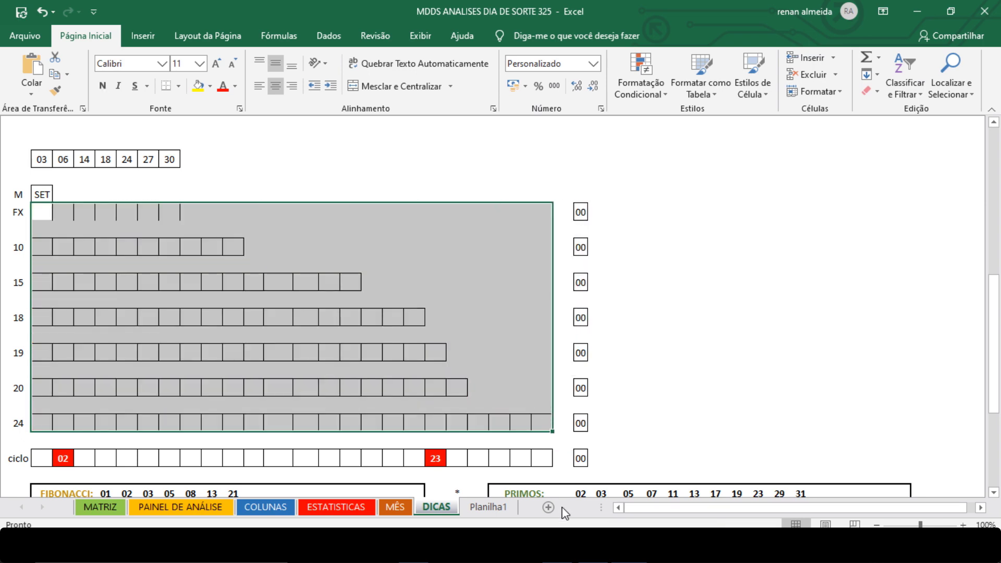
- Copy the tip numbers in B7:Y19 of Planilha1 and paste them as values into DICAS, starting at the FX row's first cell
{"action": "left_click", "coordinate": [488, 507]}
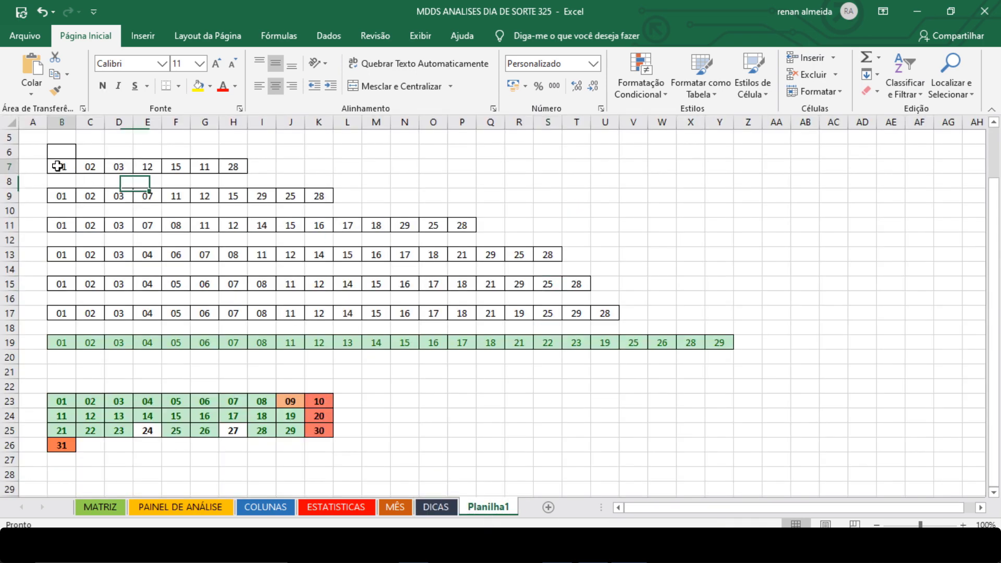
{"action": "left_click_drag", "start_coordinate": [57, 166], "coordinate": [718, 340]}
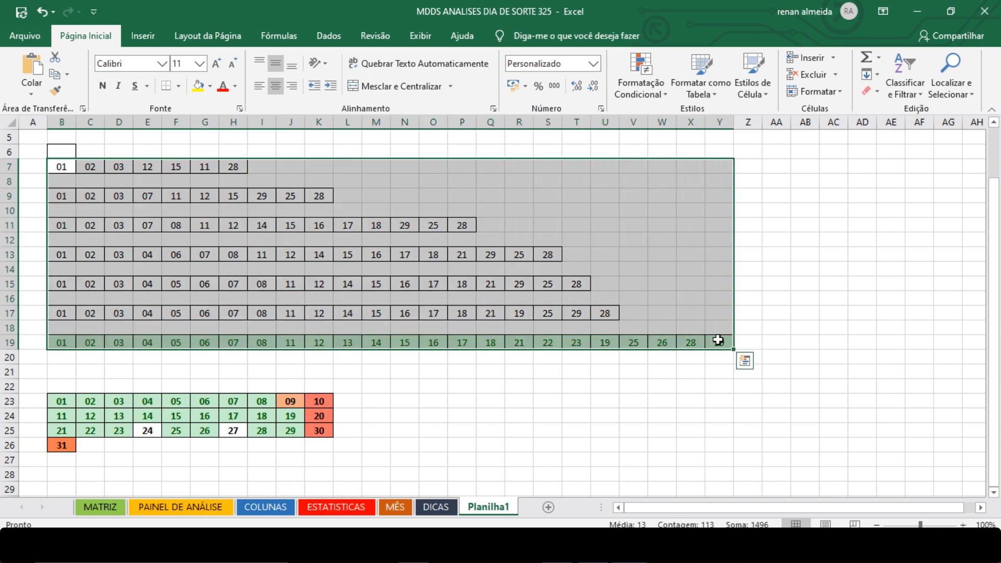
{"action": "key", "text": "ctrl+c"}
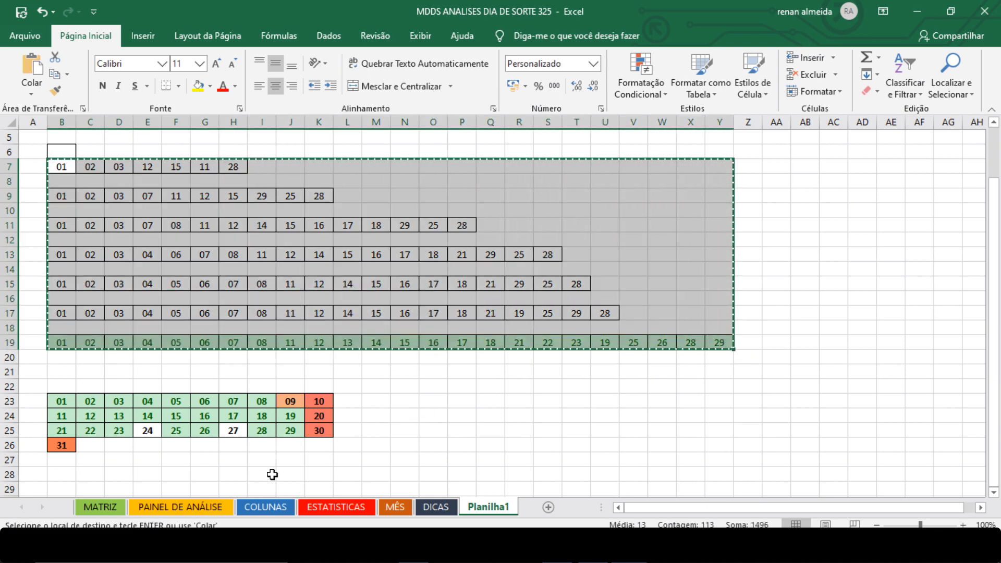
{"action": "left_click", "coordinate": [436, 507]}
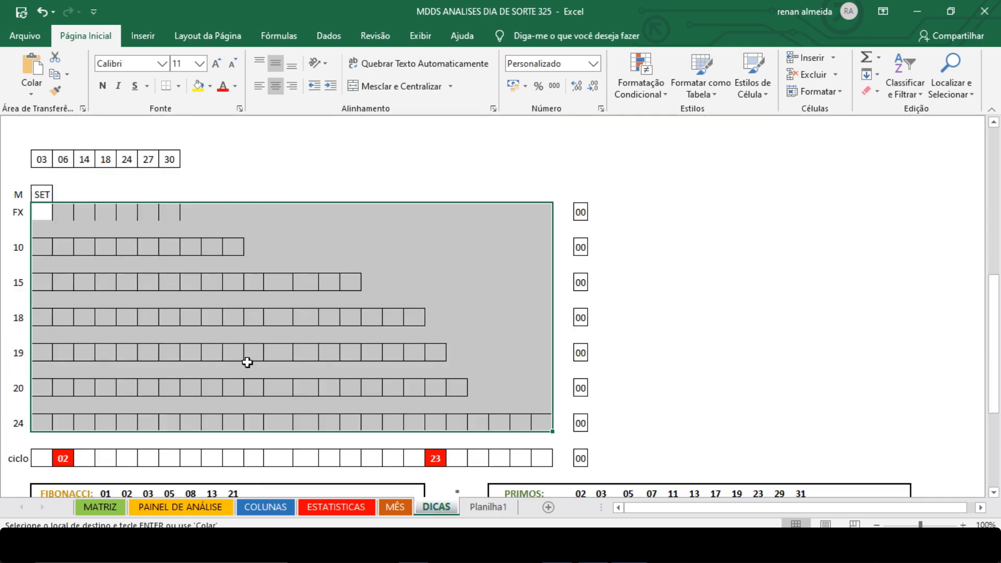
{"action": "left_click", "coordinate": [42, 213]}
{"action": "right_click", "coordinate": [42, 212]}
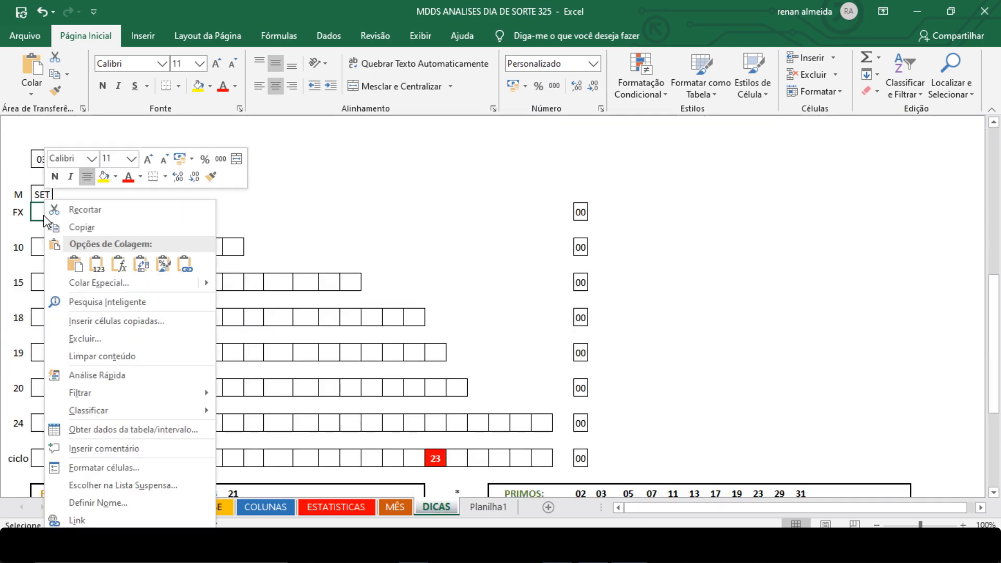
{"action": "left_click", "coordinate": [97, 265]}
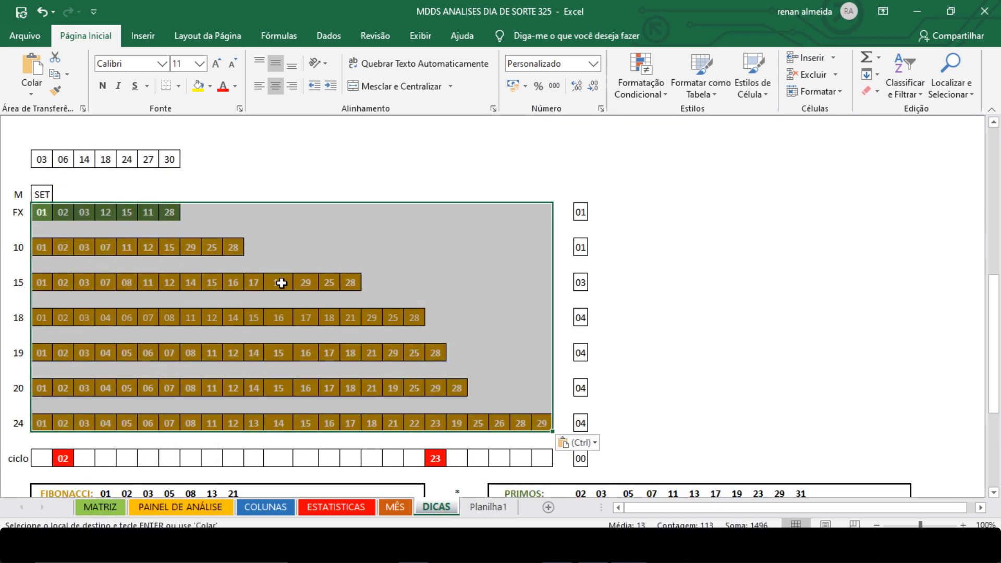
- Review the refreshed tip grids on DICAS and check numbers 10, 20, 24, 27 and 30 in the 24-number special grid
{"action": "left_click_drag", "start_coordinate": [994, 313], "coordinate": [996, 142]}
{"action": "left_click", "coordinate": [780, 362]}
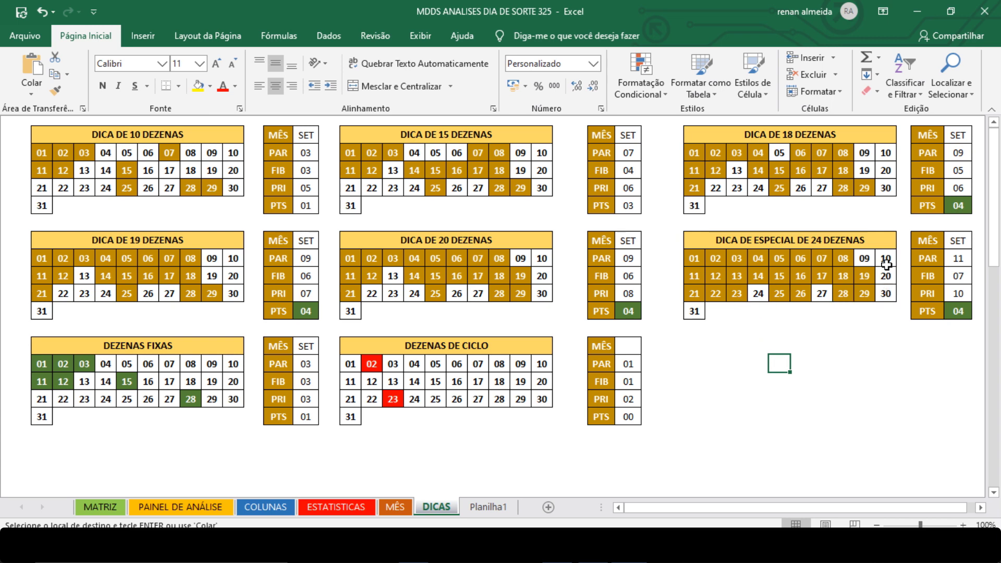
{"action": "left_click_drag", "start_coordinate": [887, 261], "coordinate": [886, 296]}
{"action": "key", "text": "ctrl+v"}
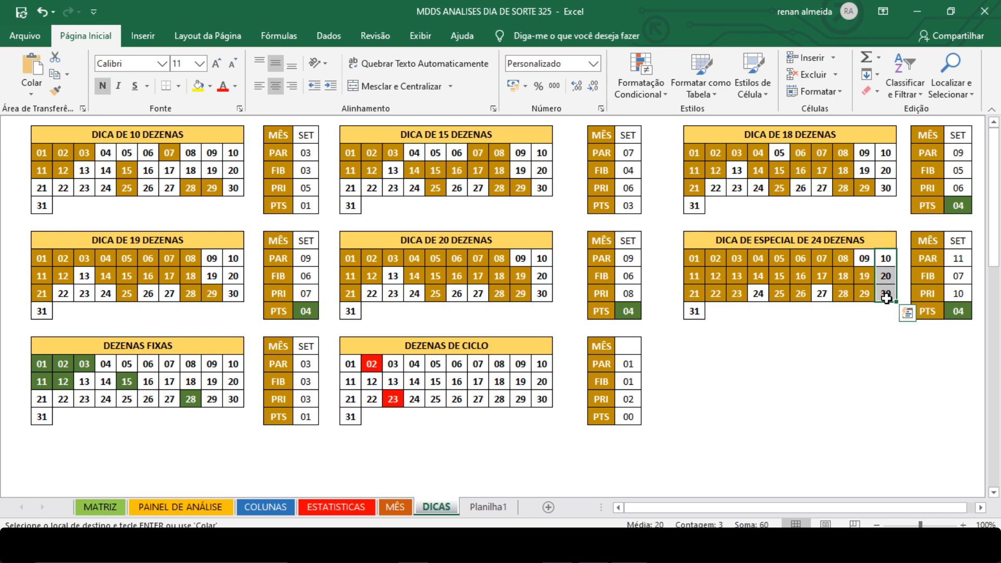
{"action": "left_click", "coordinate": [761, 295]}
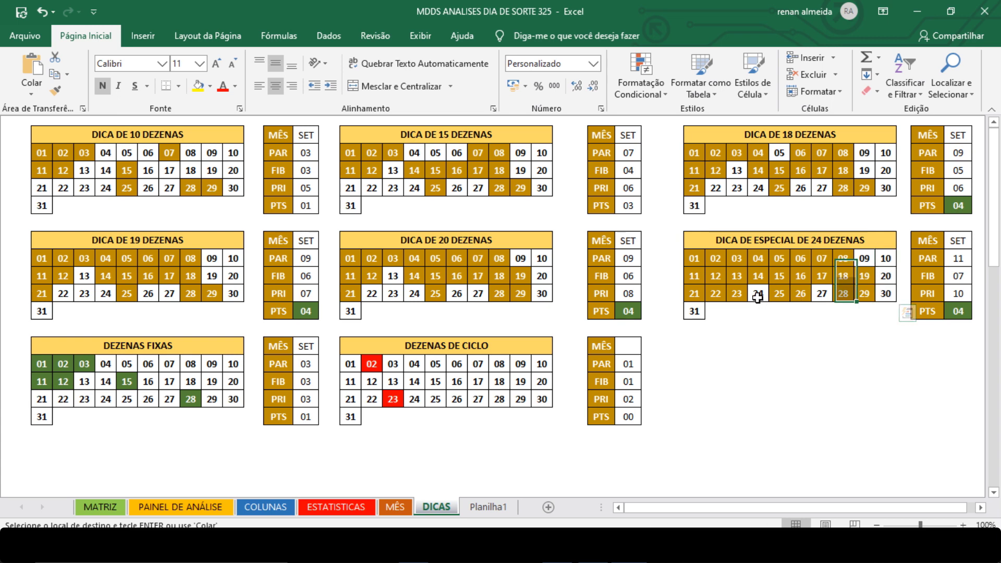
{"action": "left_click", "coordinate": [817, 301]}
{"action": "left_click", "coordinate": [759, 297]}
{"action": "left_click", "coordinate": [829, 295]}
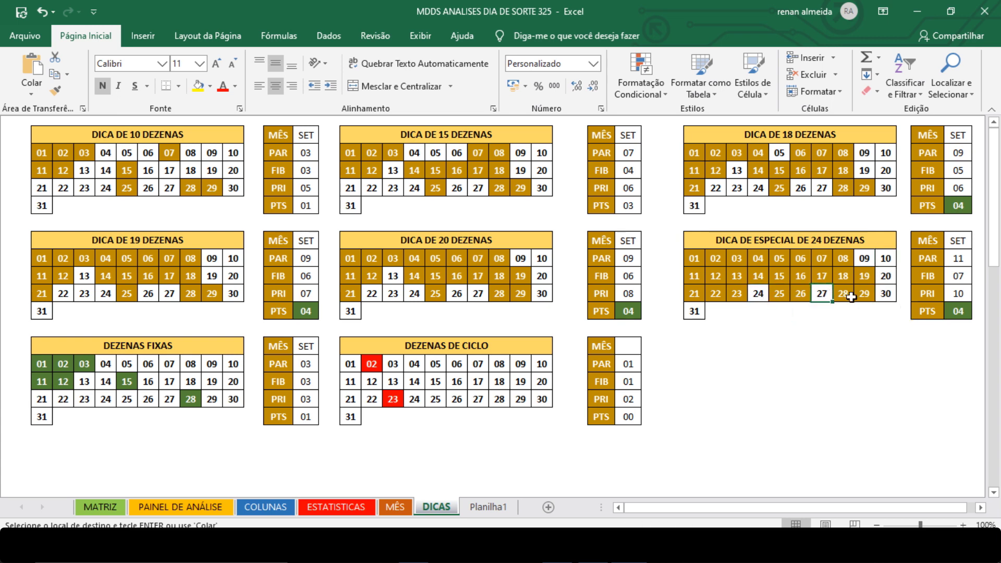
{"action": "left_click", "coordinate": [887, 295]}
- Compare numbers 24, 27 and 30 across contests 323 and 324 on the MATRIZ sheet
{"action": "left_click", "coordinate": [100, 507]}
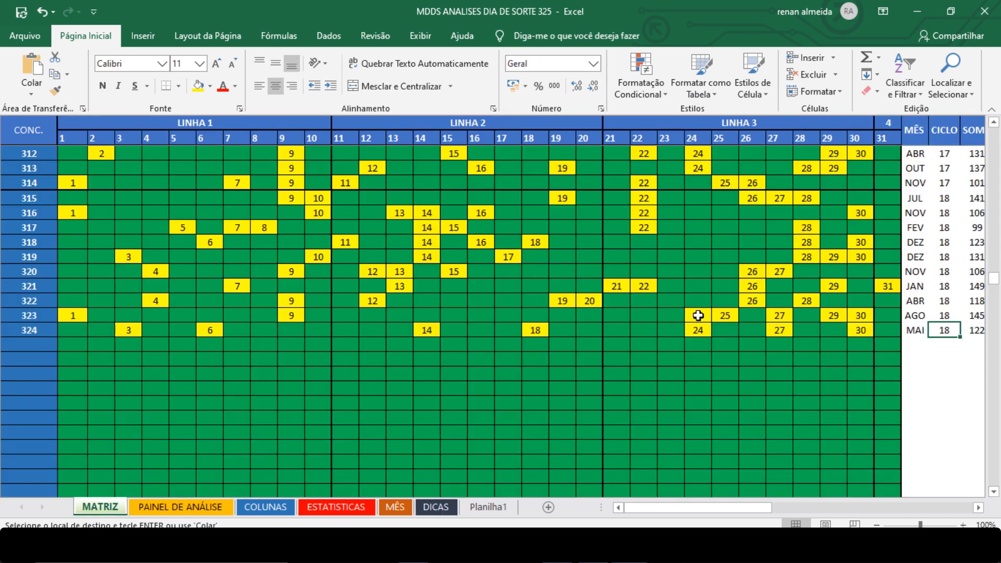
{"action": "left_click_drag", "start_coordinate": [699, 315], "coordinate": [699, 331]}
{"action": "key", "text": "ctrl+v"}
{"action": "left_click_drag", "start_coordinate": [782, 316], "coordinate": [780, 330]}
{"action": "key", "text": "ctrl+v"}
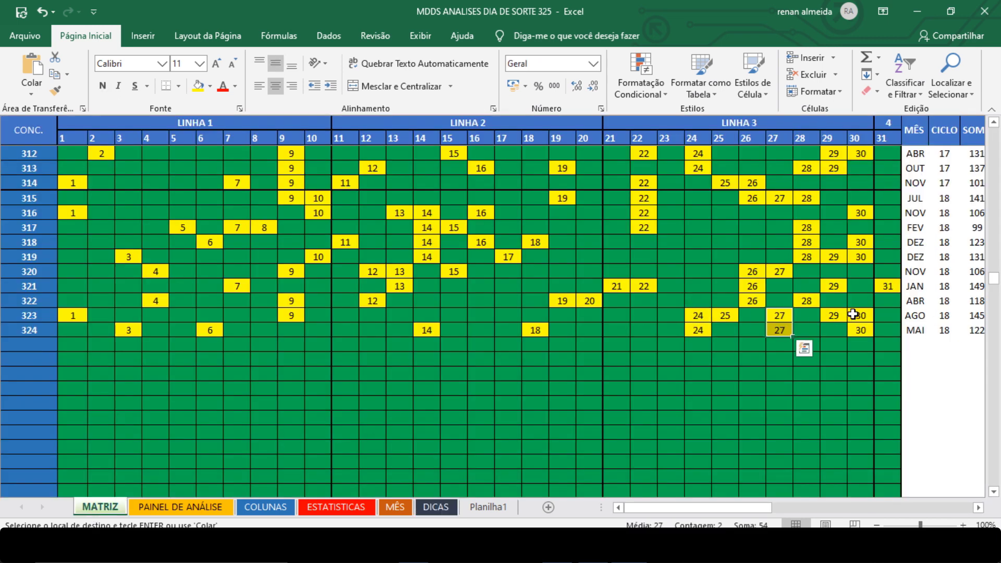
{"action": "left_click_drag", "start_coordinate": [860, 316], "coordinate": [861, 331]}
{"action": "key", "text": "ctrl+v"}
{"action": "left_click_drag", "start_coordinate": [698, 315], "coordinate": [699, 329]}
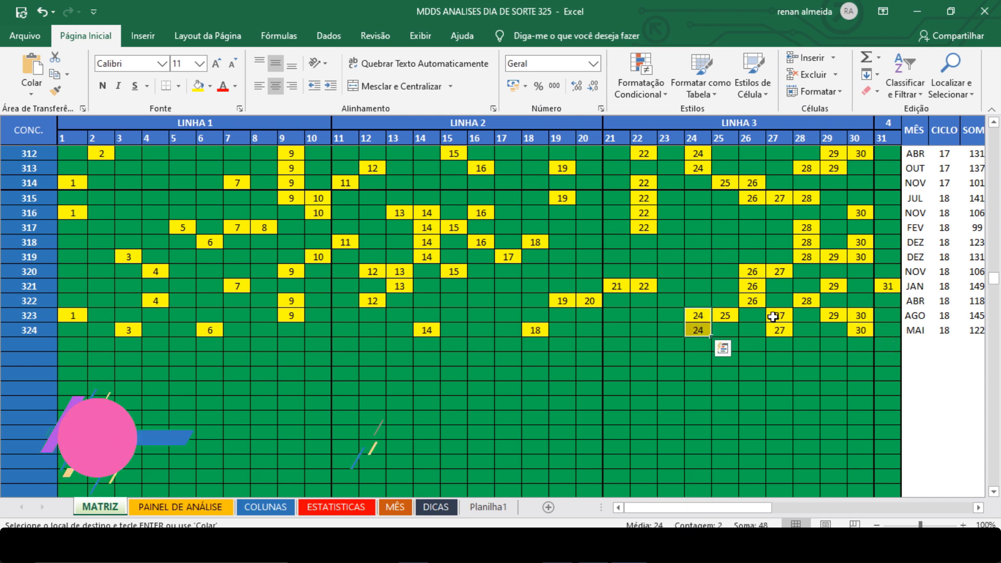
{"action": "left_click_drag", "start_coordinate": [780, 316], "coordinate": [777, 339]}
{"action": "key", "text": "ctrl+v"}
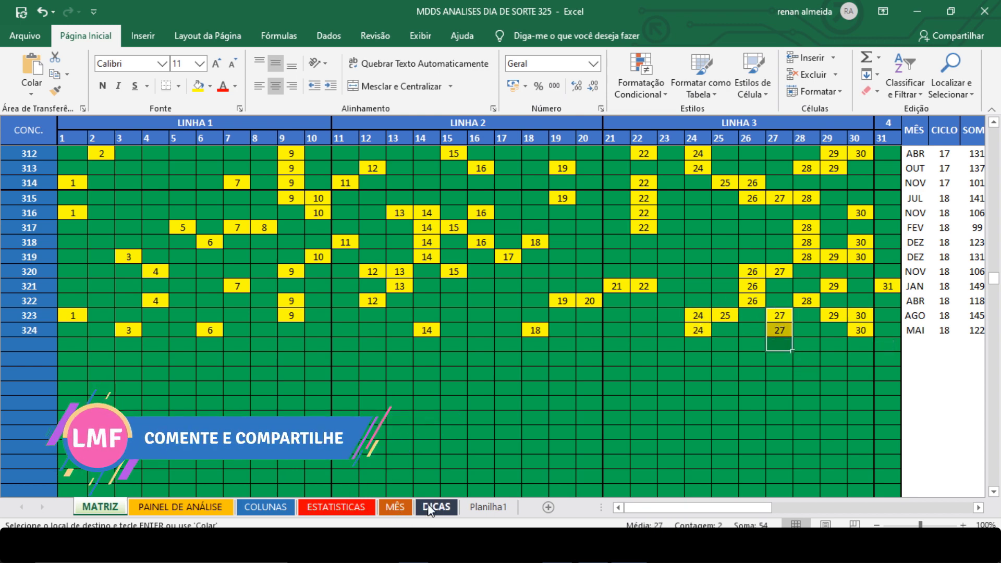
- Return to the DICAS sheet, then switch to OBS Studio
{"action": "left_click", "coordinate": [428, 507]}
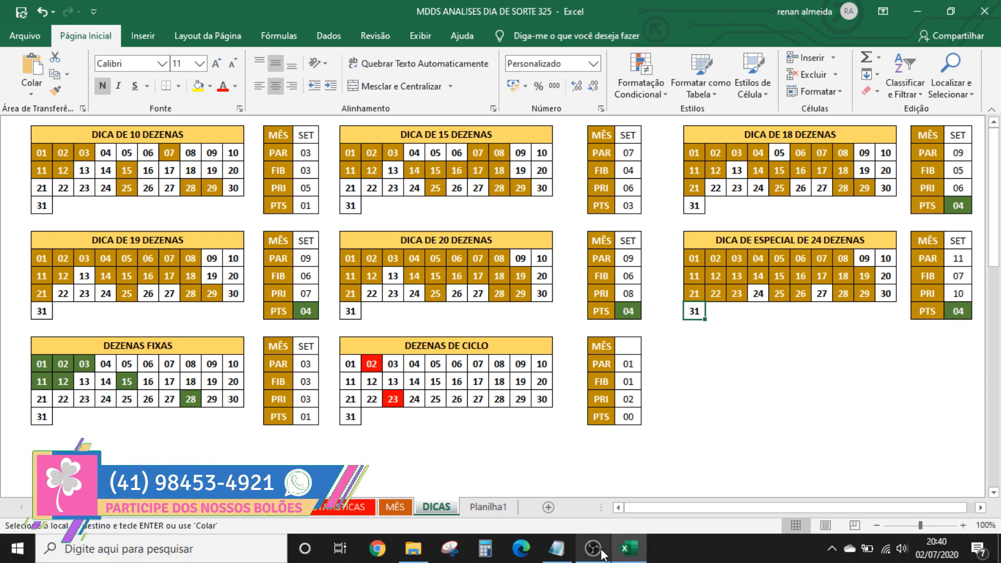
{"action": "mouse_move", "coordinate": [603, 554]}
{"action": "left_click", "coordinate": [598, 505]}
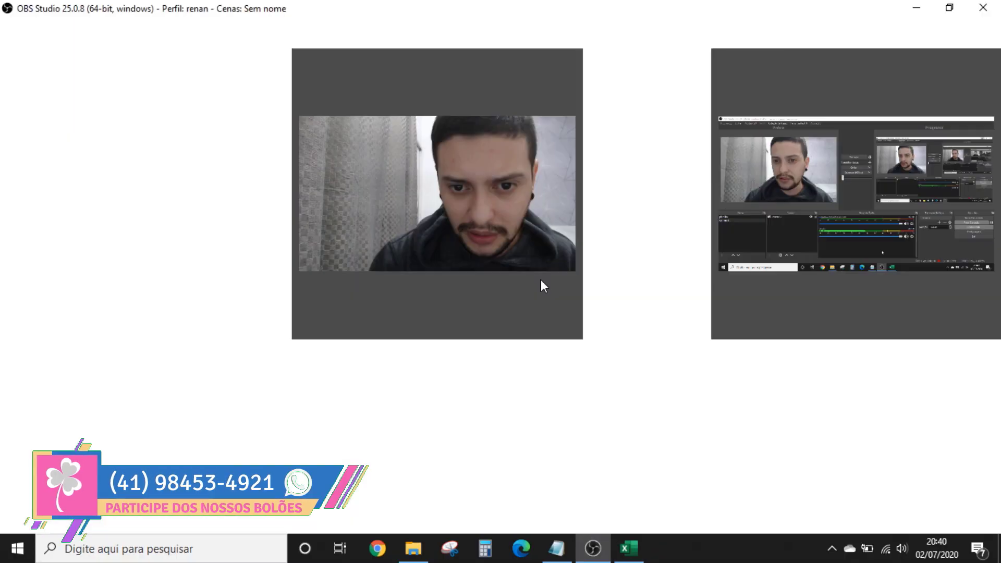